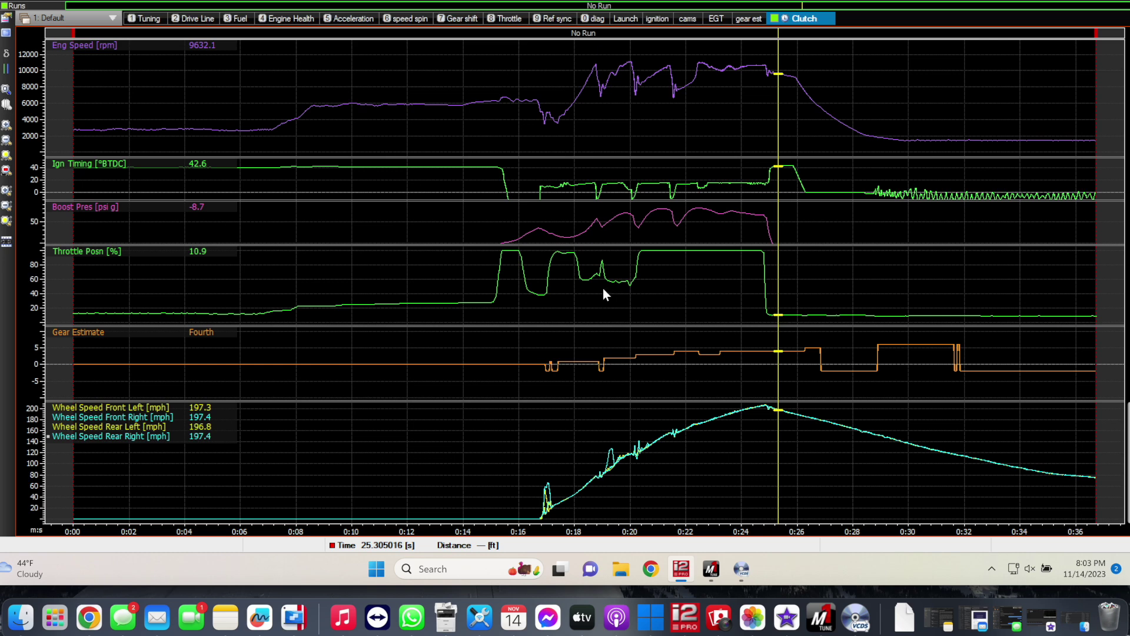
Step: Examine engine speed, boost, gear estimate and wheel speed before, during and after the third-to-fourth gear shift, between about 20.8 and 22.7 s
{"action": "left_click", "coordinate": [660, 280]}
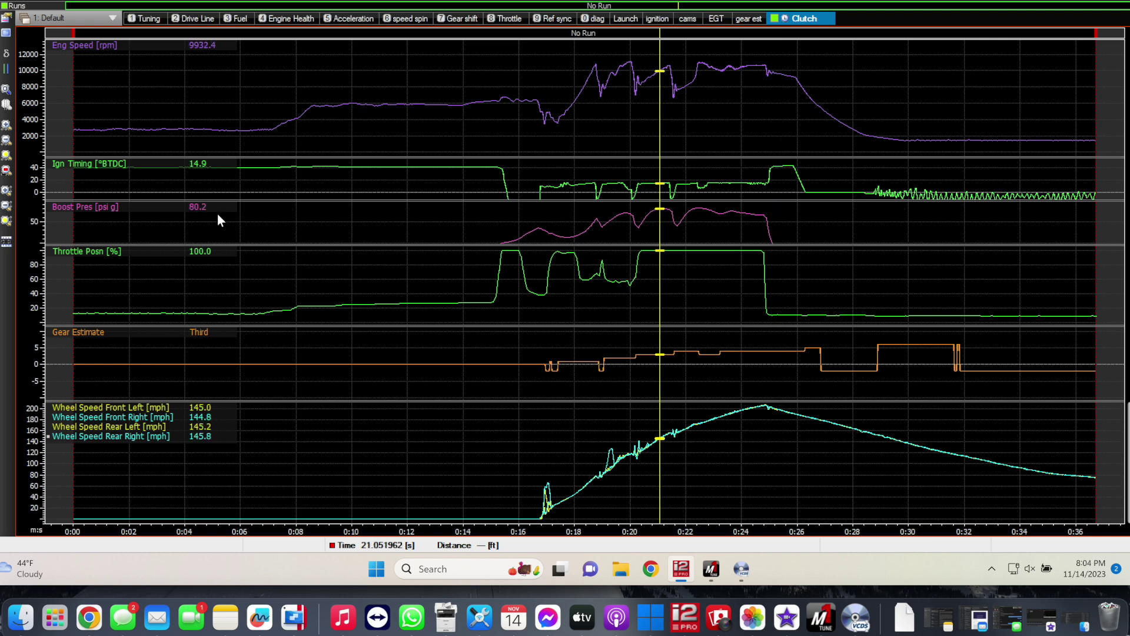
{"action": "left_click", "coordinate": [652, 280]}
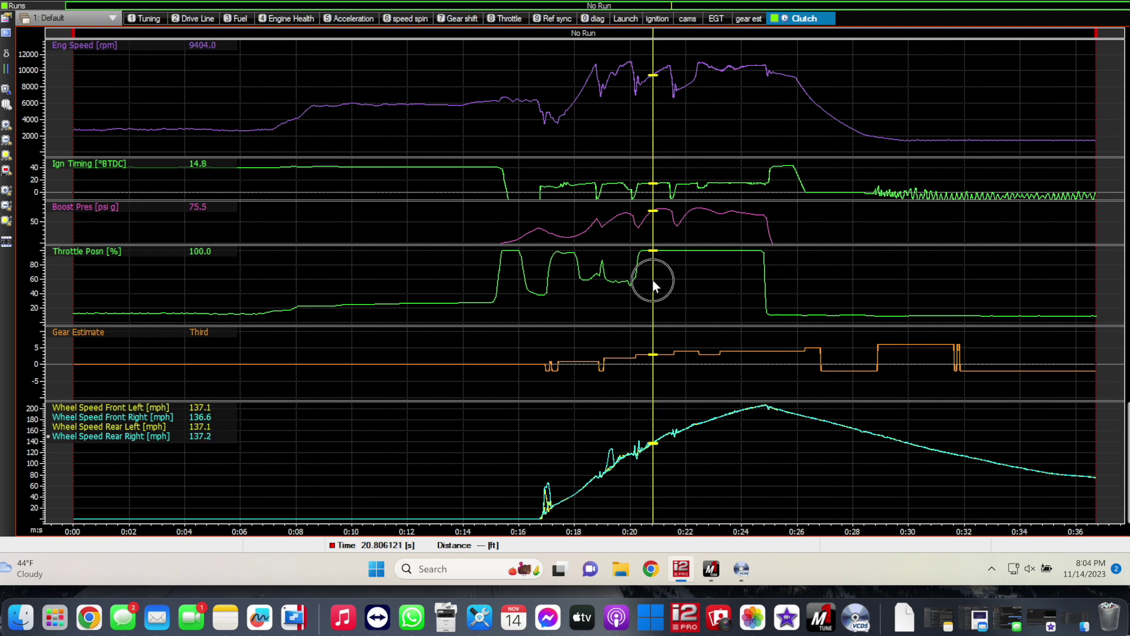
{"action": "left_click_drag", "start_coordinate": [653, 281], "coordinate": [665, 281]}
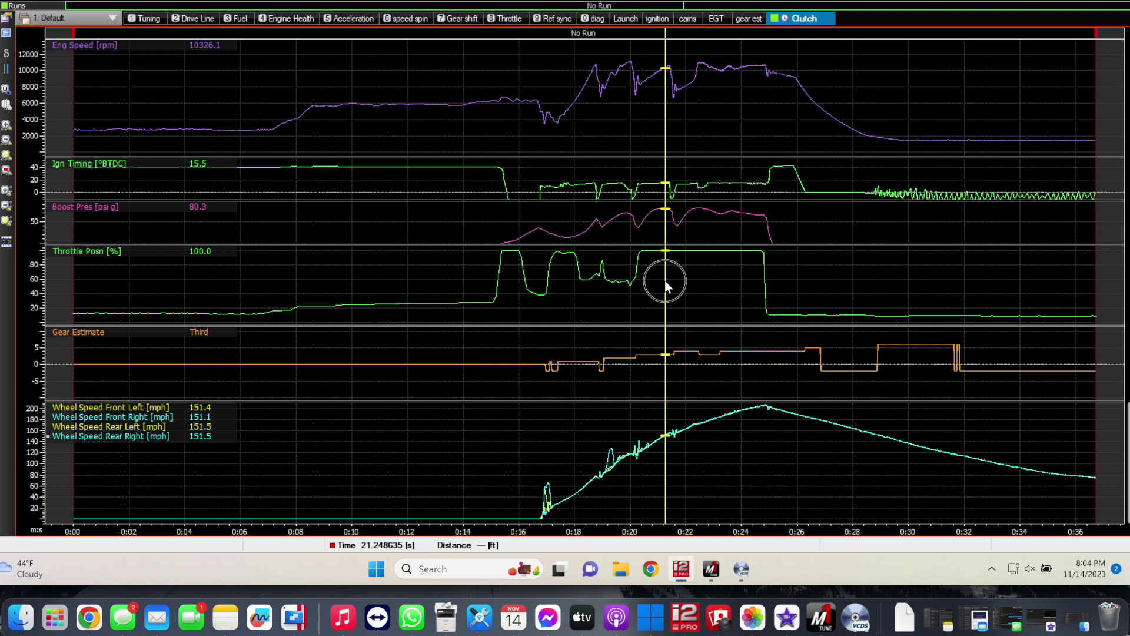
{"action": "mouse_move", "coordinate": [665, 281]}
{"action": "left_mouse_down"}
{"action": "mouse_move", "coordinate": [692, 277]}
{"action": "mouse_move", "coordinate": [658, 284]}
{"action": "mouse_move", "coordinate": [687, 284]}
{"action": "mouse_move", "coordinate": [670, 284]}
{"action": "left_mouse_up"}
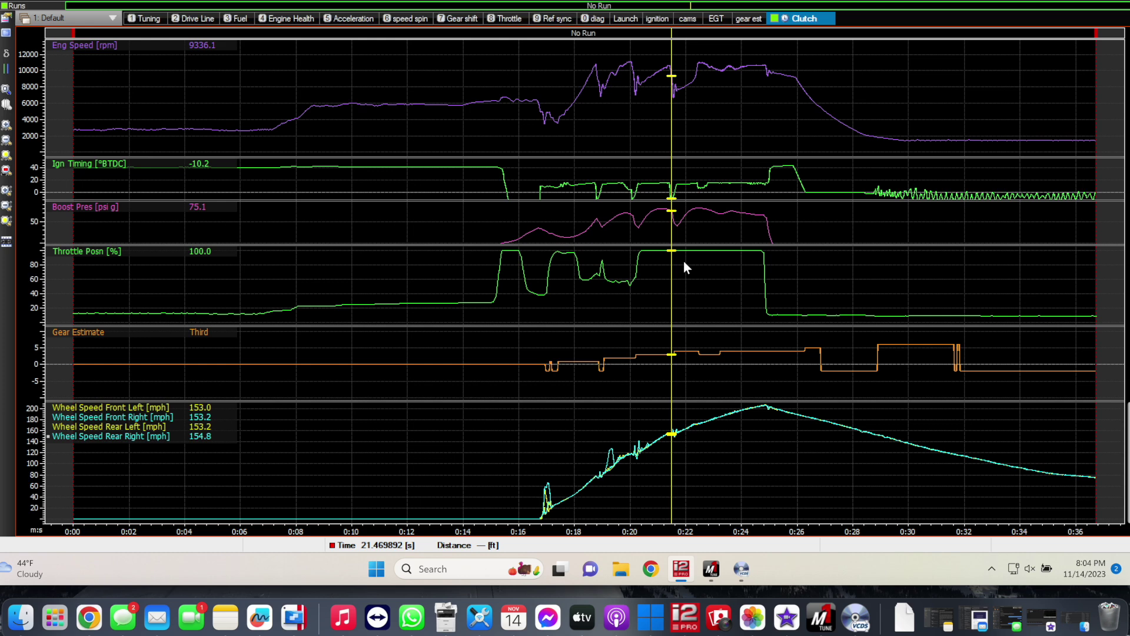
{"action": "mouse_move", "coordinate": [684, 261]}
{"action": "left_mouse_down"}
{"action": "mouse_move", "coordinate": [670, 263]}
{"action": "mouse_move", "coordinate": [686, 260]}
{"action": "left_mouse_up"}
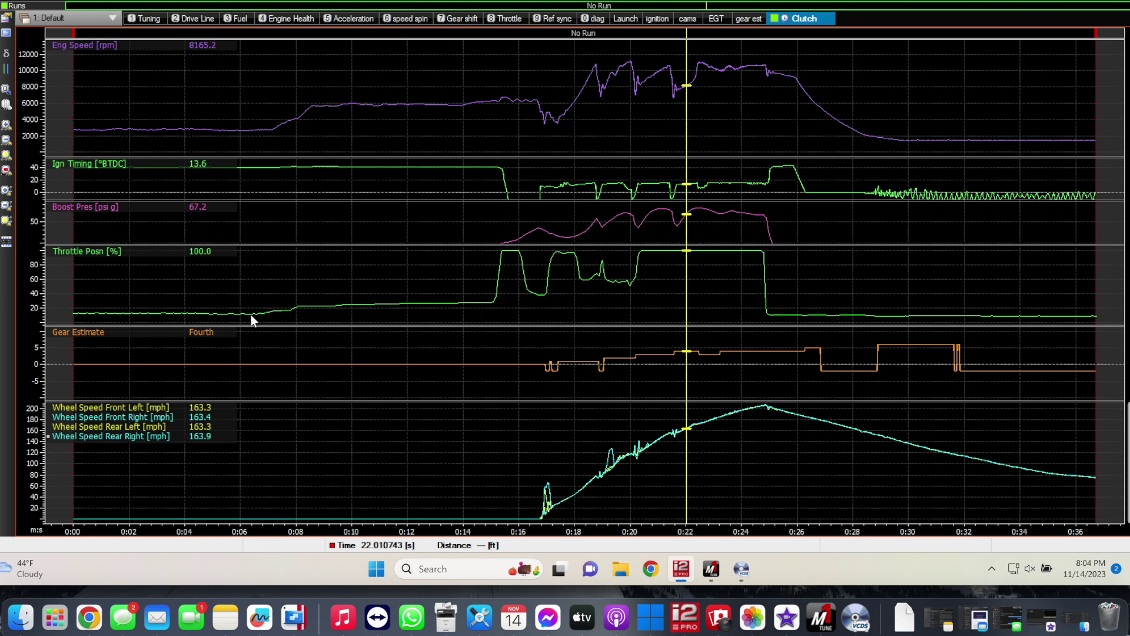
{"action": "left_click_drag", "start_coordinate": [675, 299], "coordinate": [705, 299]}
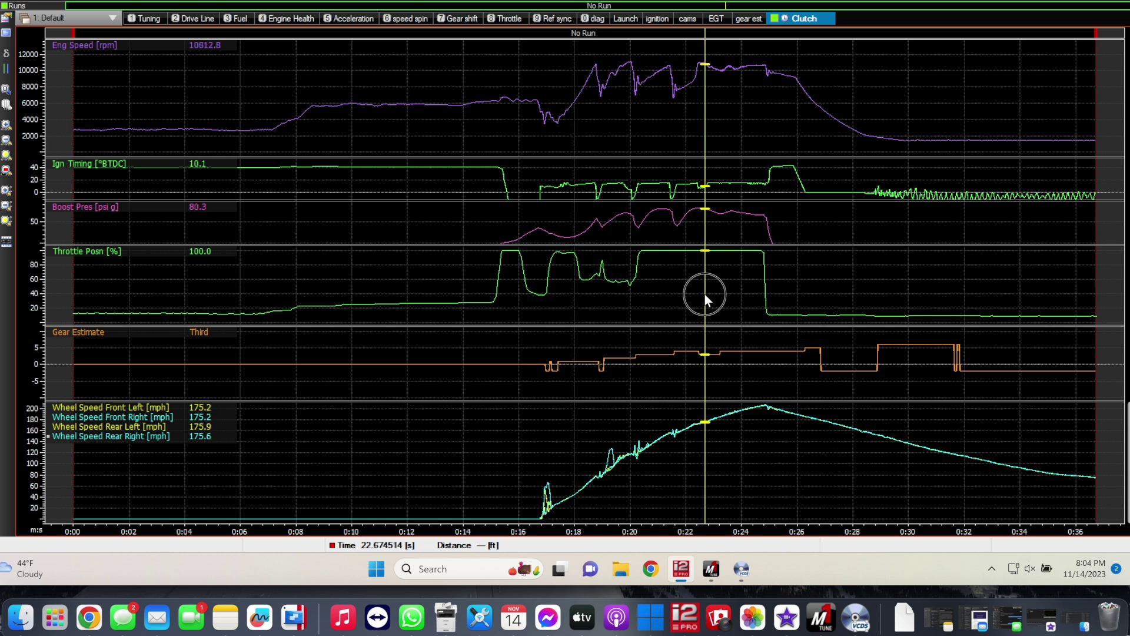
{"action": "mouse_move", "coordinate": [705, 296]}
{"action": "left_mouse_down"}
{"action": "mouse_move", "coordinate": [749, 292]}
{"action": "mouse_move", "coordinate": [700, 291]}
{"action": "left_mouse_up"}
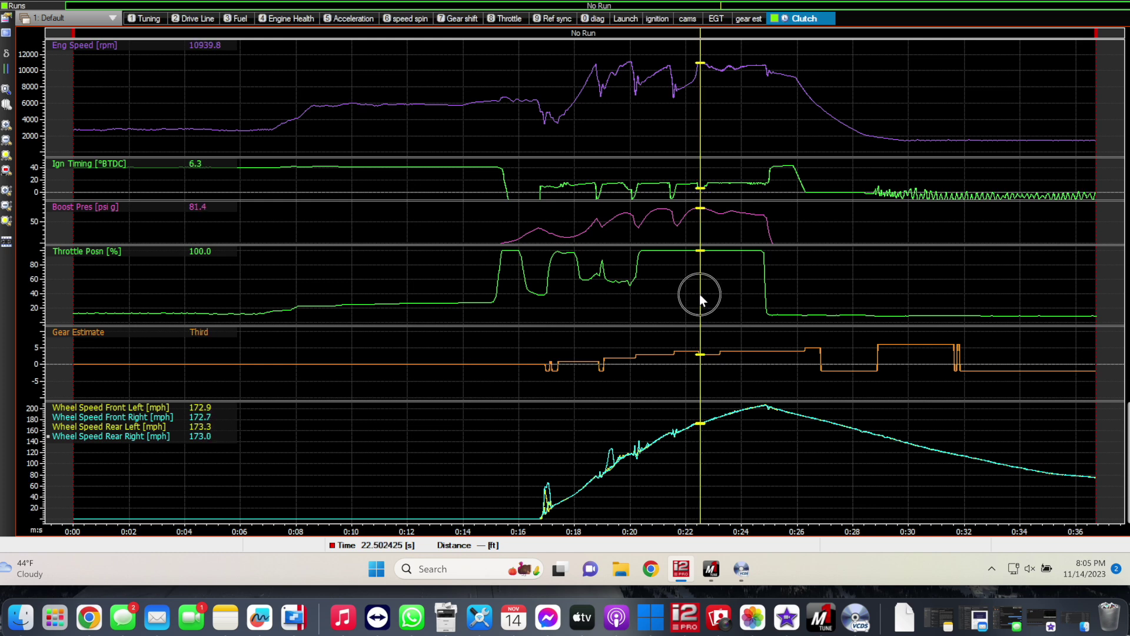
{"action": "left_click_drag", "start_coordinate": [699, 294], "coordinate": [701, 294]}
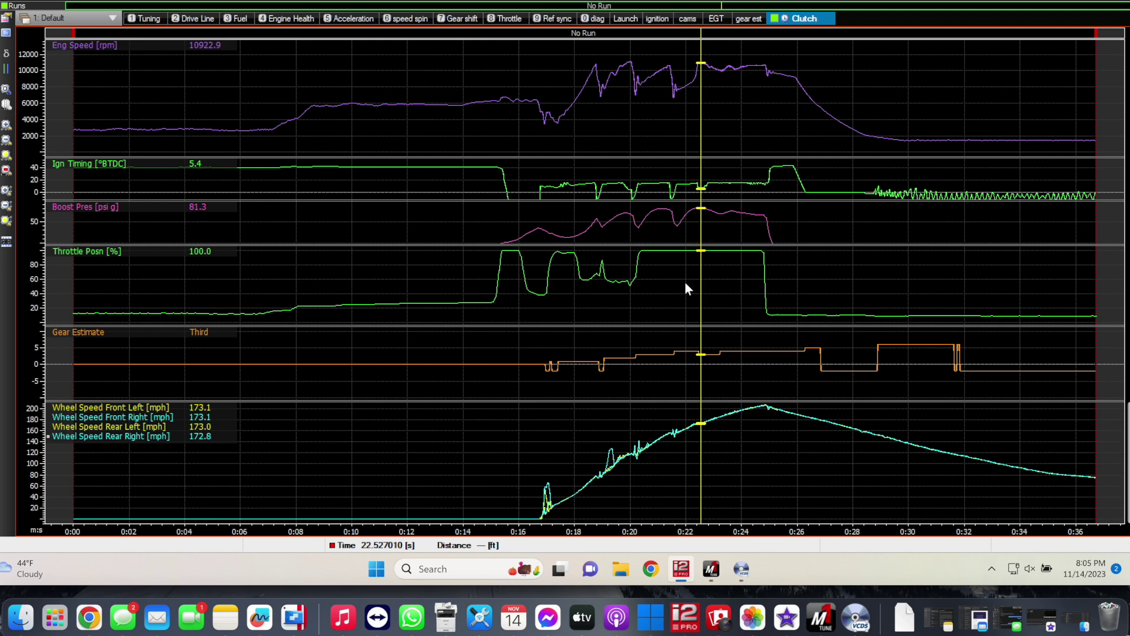
{"action": "left_click_drag", "start_coordinate": [684, 282], "coordinate": [679, 284]}
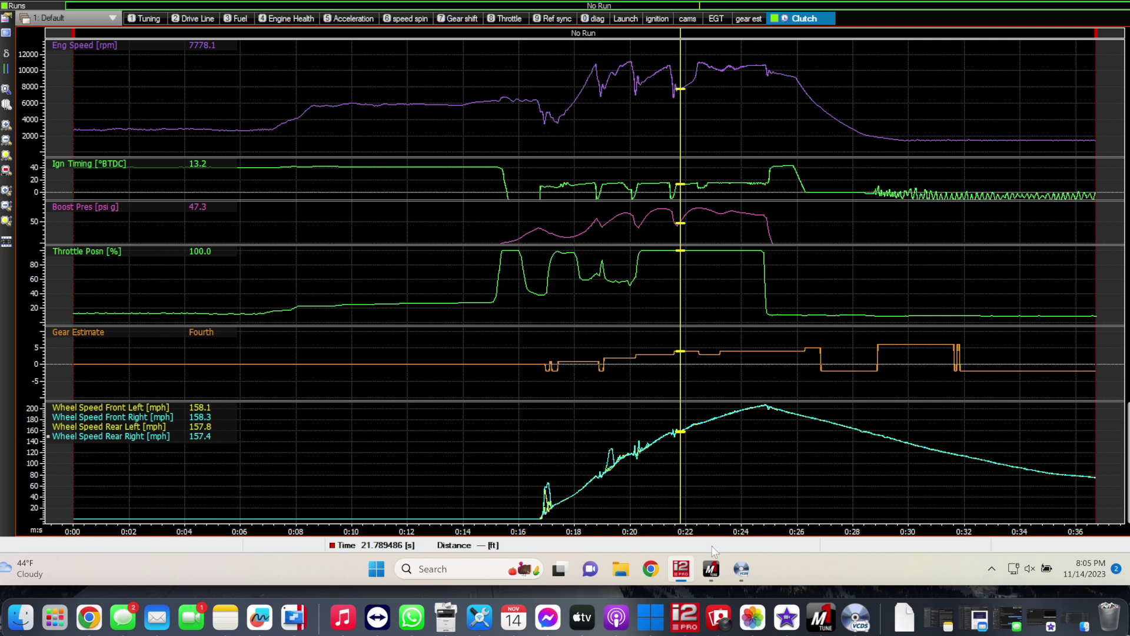
Step: Switch to M1 Tune, filter the parameters by "boost sp" and open the Vehicle Speed Boost Limit table
{"action": "left_click", "coordinate": [710, 569]}
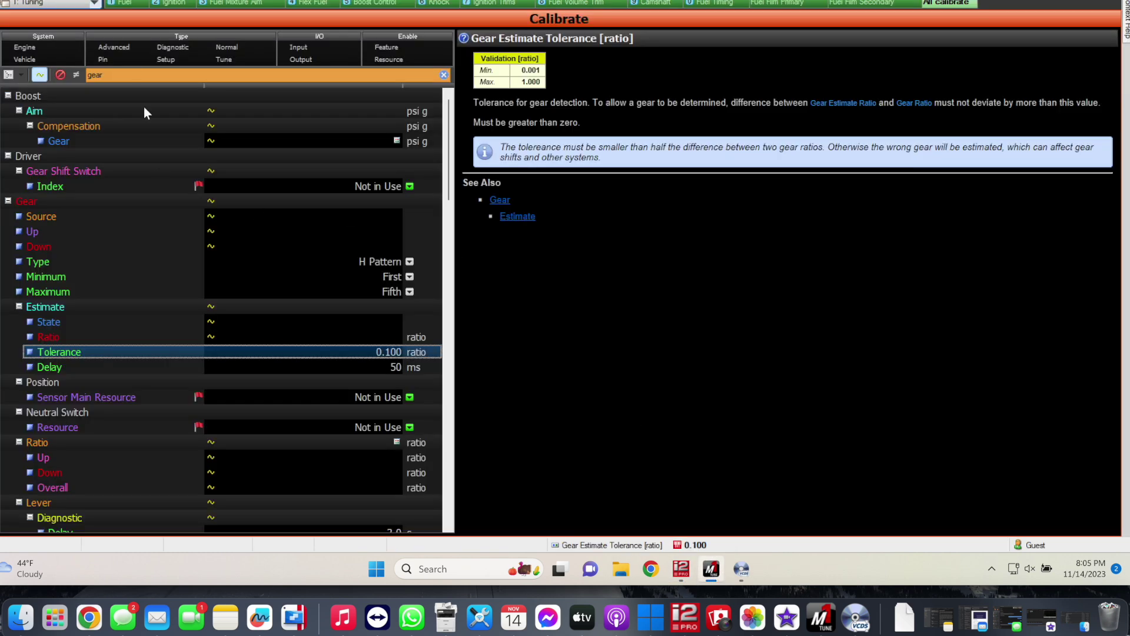
{"action": "left_click", "coordinate": [128, 78]}
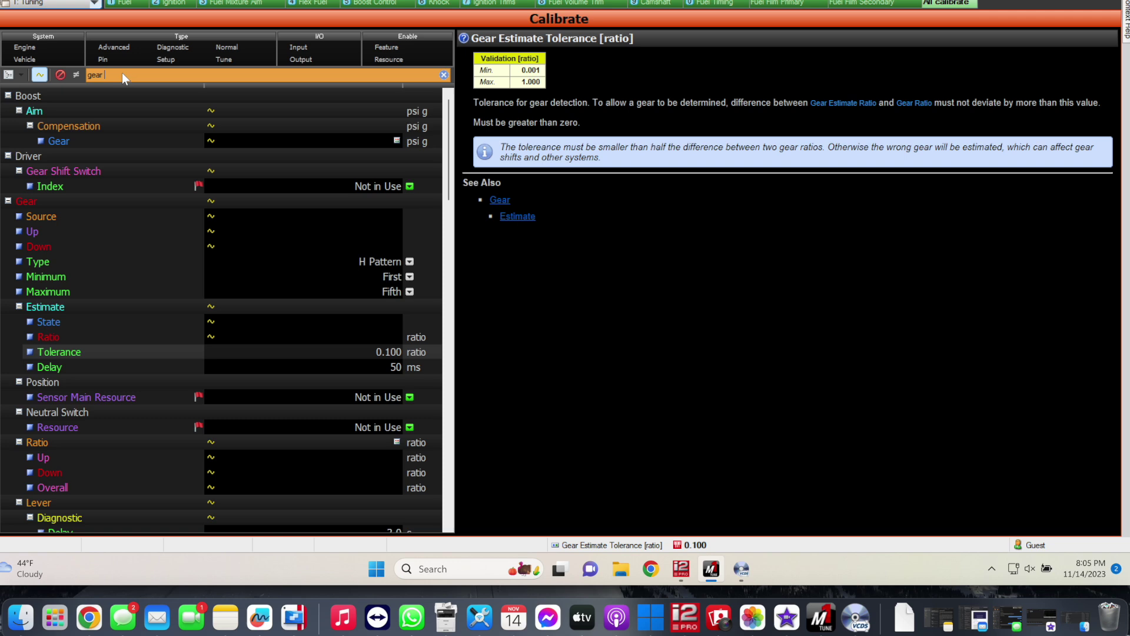
{"action": "type", "text": "boos"}
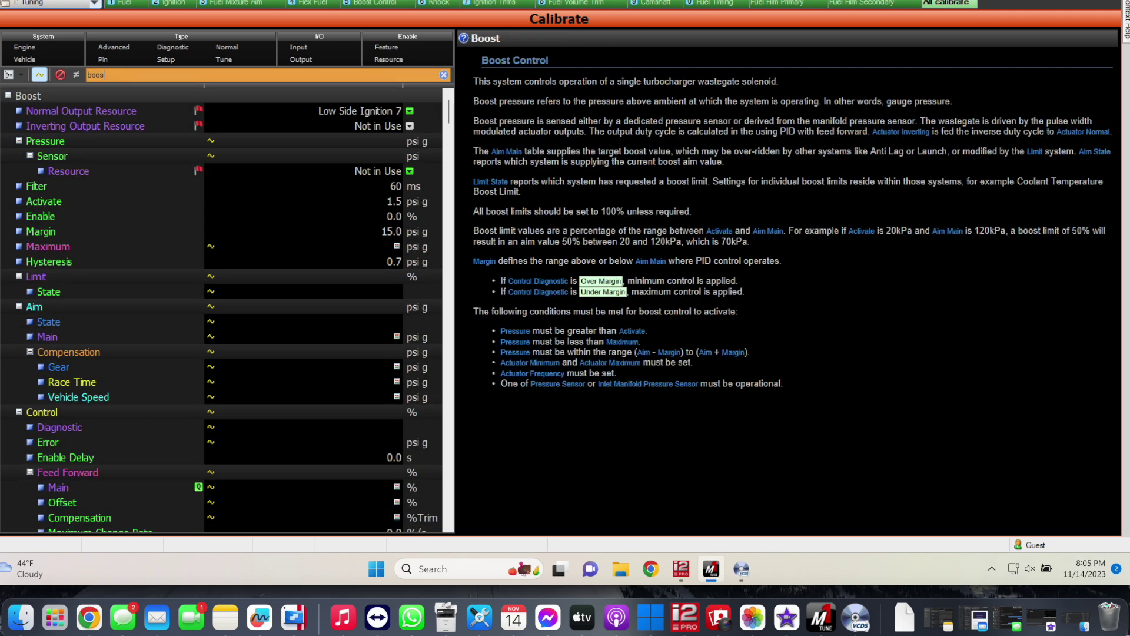
{"action": "type", "text": "t sp"}
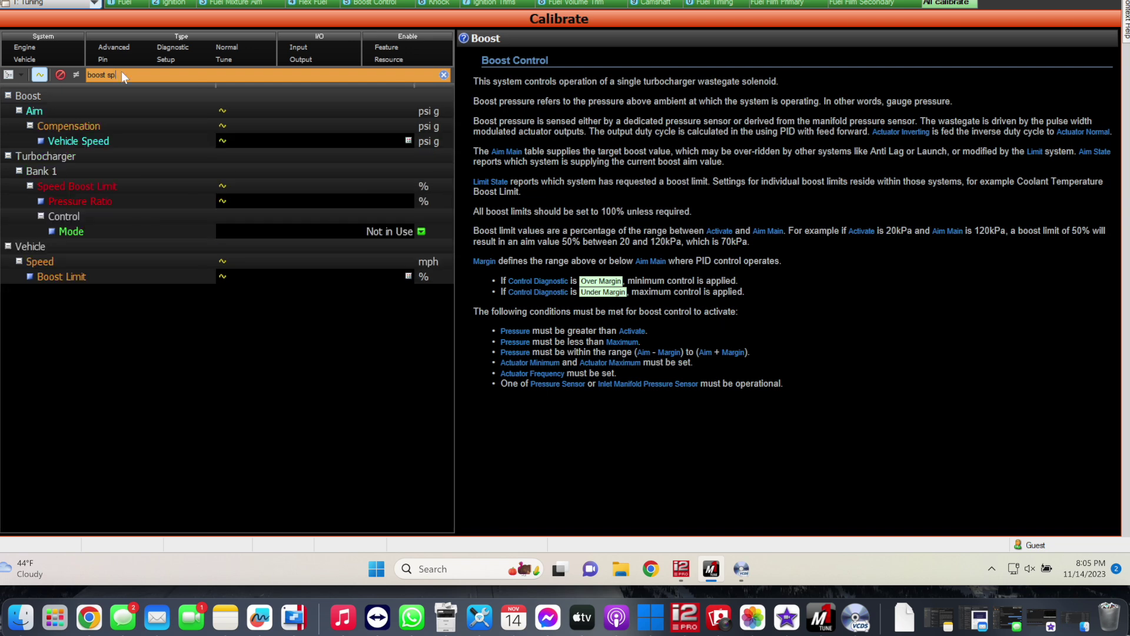
{"action": "left_click", "coordinate": [352, 277]}
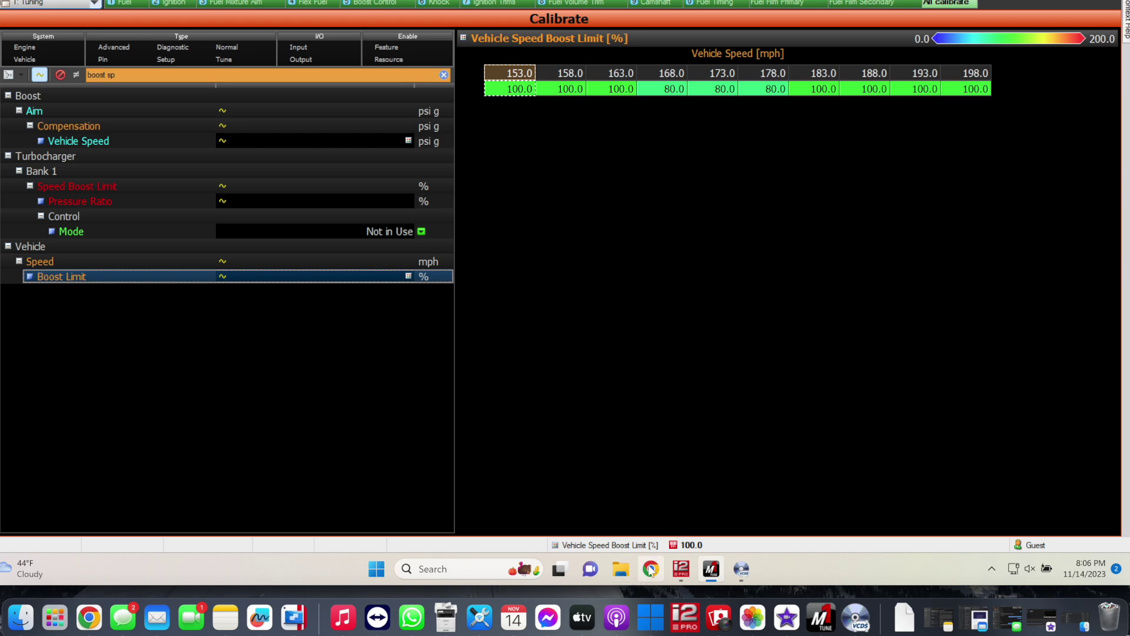
Step: Switch back to the i2 Pro log and overlay the 11/5/2023 "7.6 189 PB" run on the current one
{"action": "left_click", "coordinate": [681, 569]}
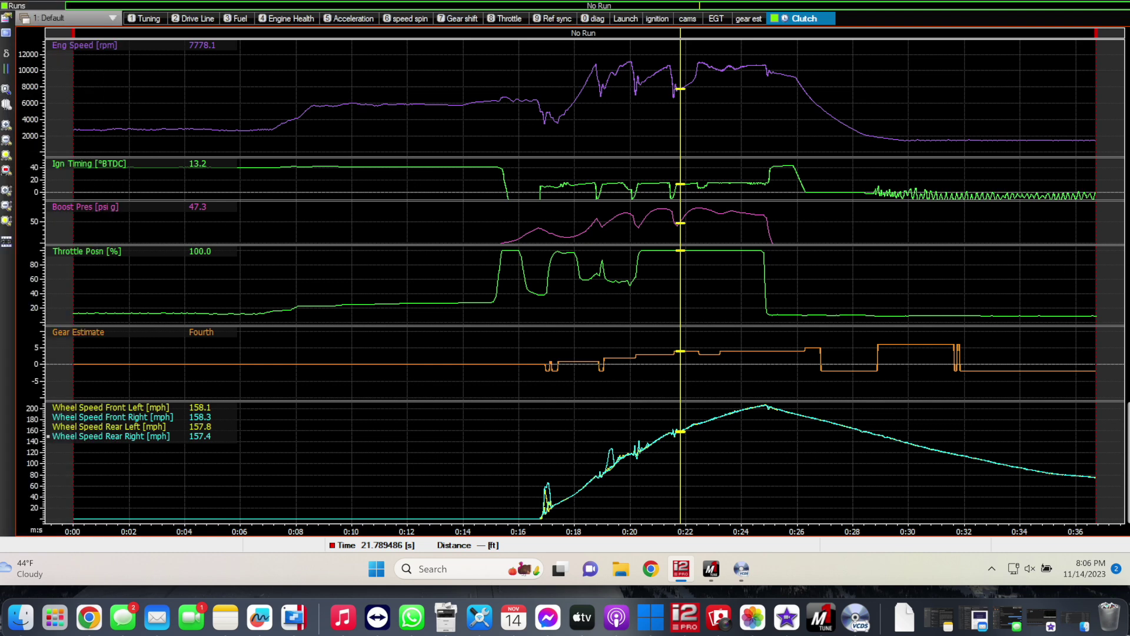
{"action": "mouse_move", "coordinate": [16, 5]}
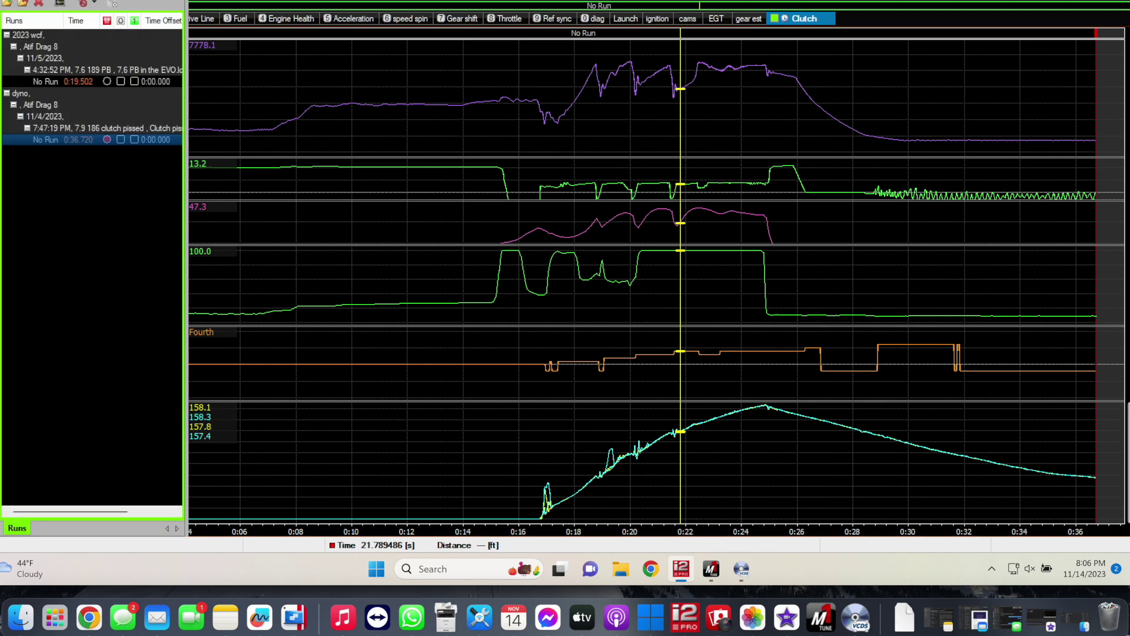
{"action": "left_click", "coordinate": [121, 80]}
{"action": "left_click", "coordinate": [375, 126]}
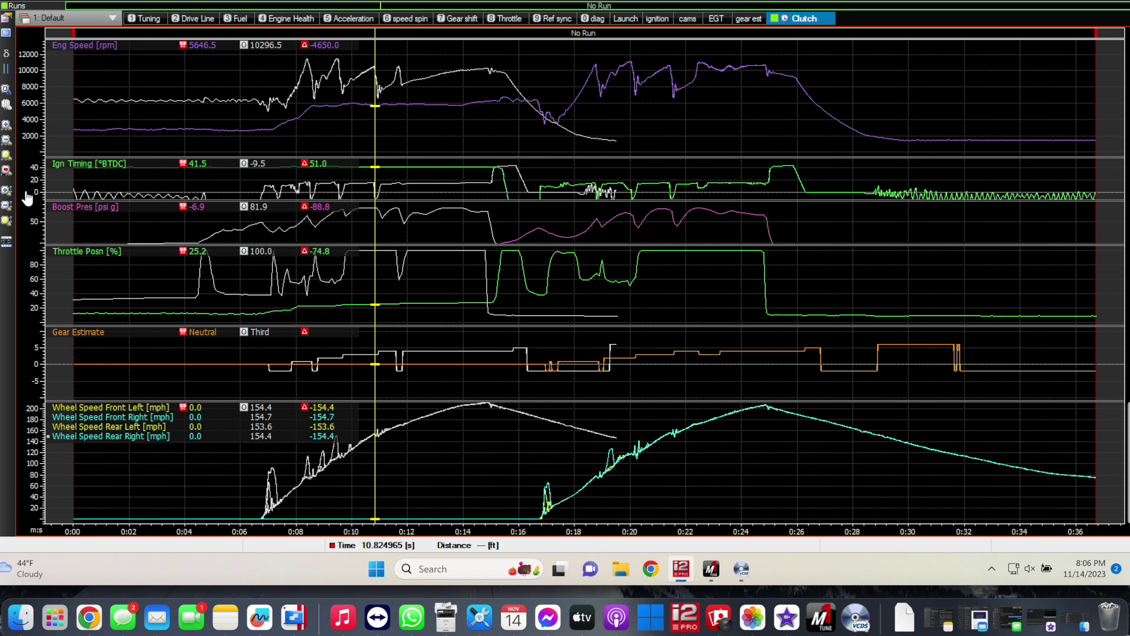
Step: Show the separate time-offset scales and shift the main run about 10 s earlier to line its launch up with the overlaid run
{"action": "left_click", "coordinate": [7, 242]}
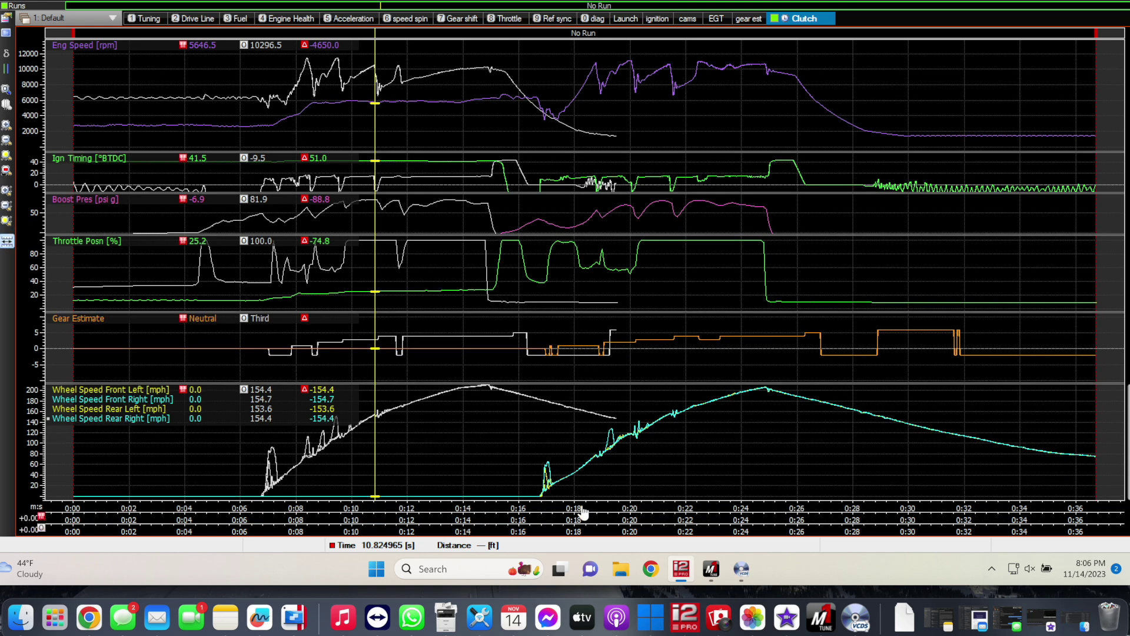
{"action": "left_click_drag", "start_coordinate": [573, 520], "coordinate": [341, 525]}
{"action": "left_click_drag", "start_coordinate": [454, 522], "coordinate": [413, 522]}
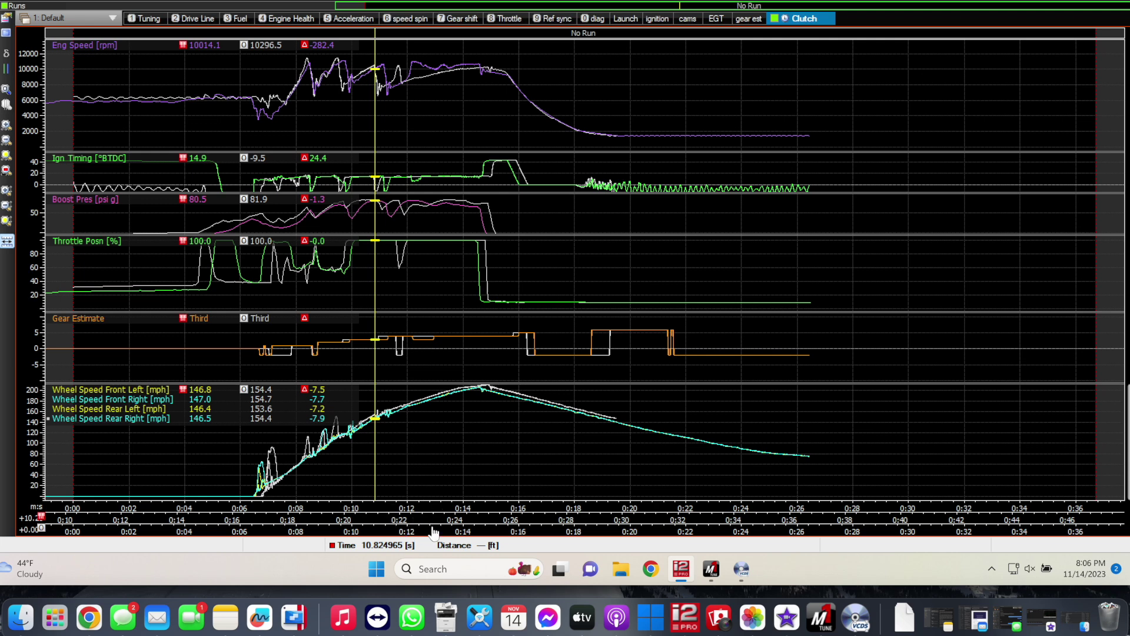
{"action": "scroll", "coordinate": [498, 515], "scroll_direction": "up", "scroll_amount": 1}
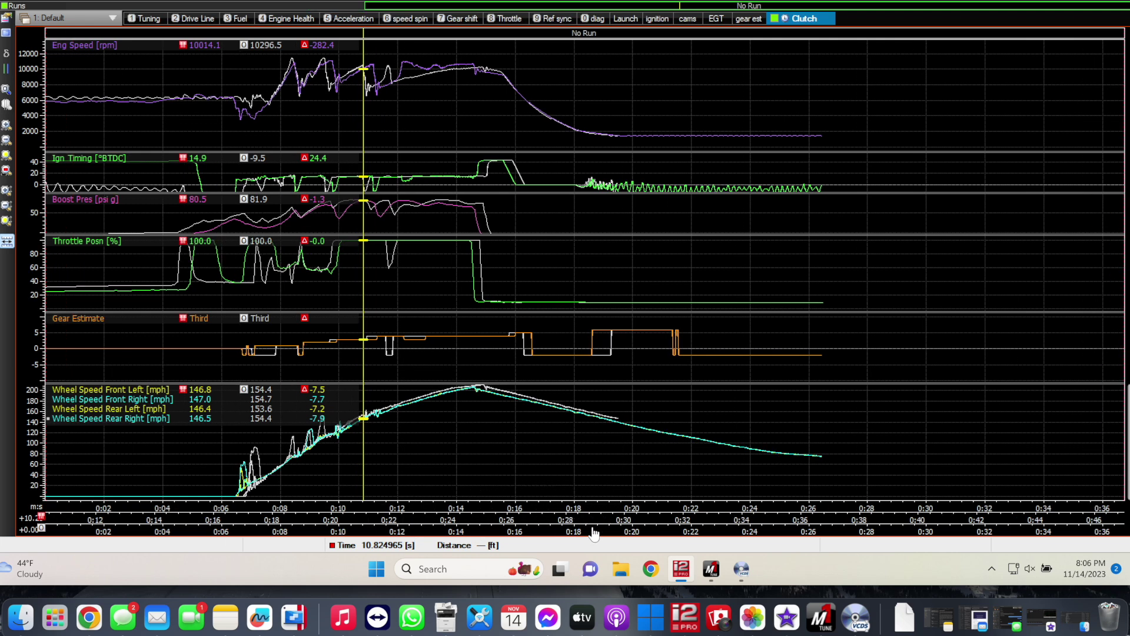
{"action": "left_click_drag", "start_coordinate": [592, 533], "coordinate": [709, 526]}
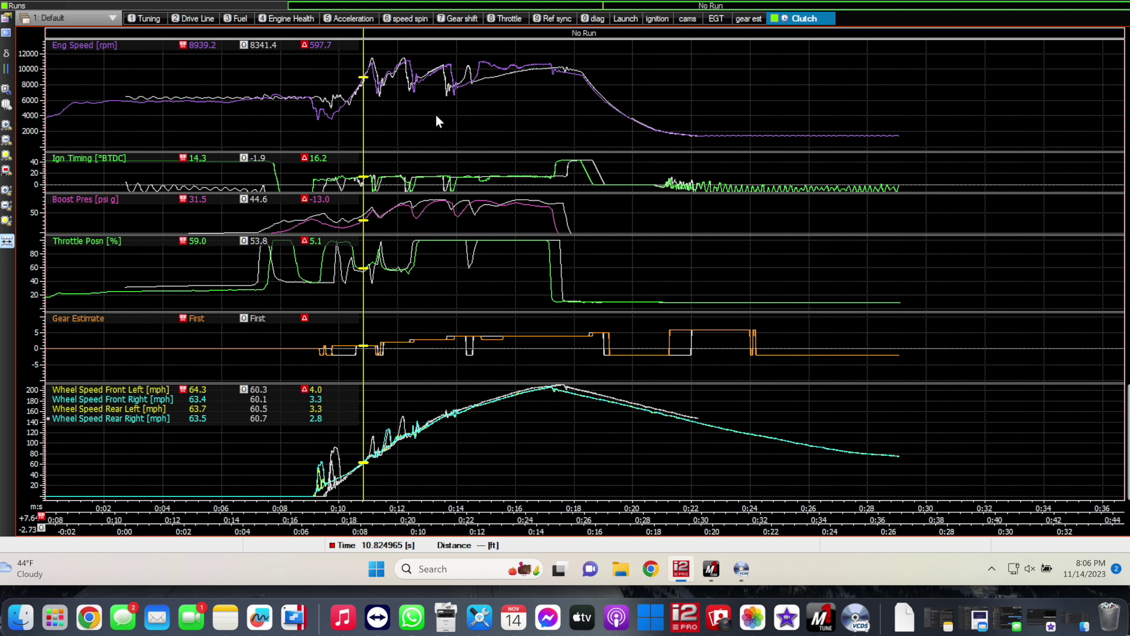
Step: Compare both runs' engine speed and throttle position at the overlaid run's throttle dip, around 14.4 s
{"action": "left_click_drag", "start_coordinate": [436, 119], "coordinate": [470, 140]}
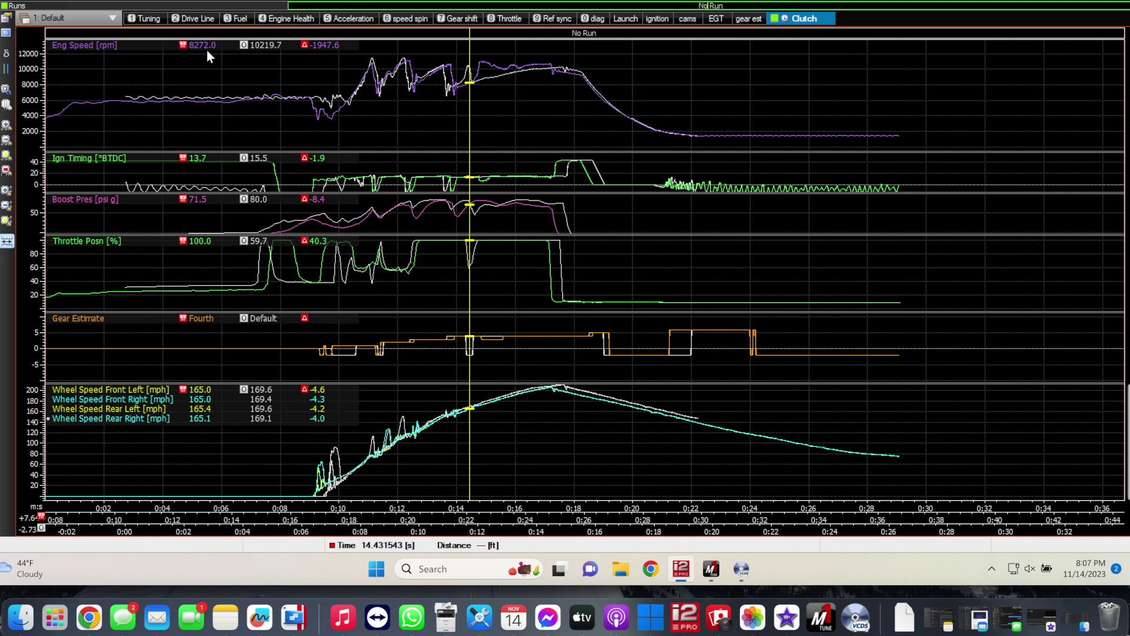
{"action": "left_click_drag", "start_coordinate": [461, 97], "coordinate": [468, 97]}
Step: In M1 Tune, filter the parameters by "th gear" and inspect the Gear Throttle Limit table's Default row at 9900 and 9700 rpm
{"action": "mouse_move", "coordinate": [712, 569]}
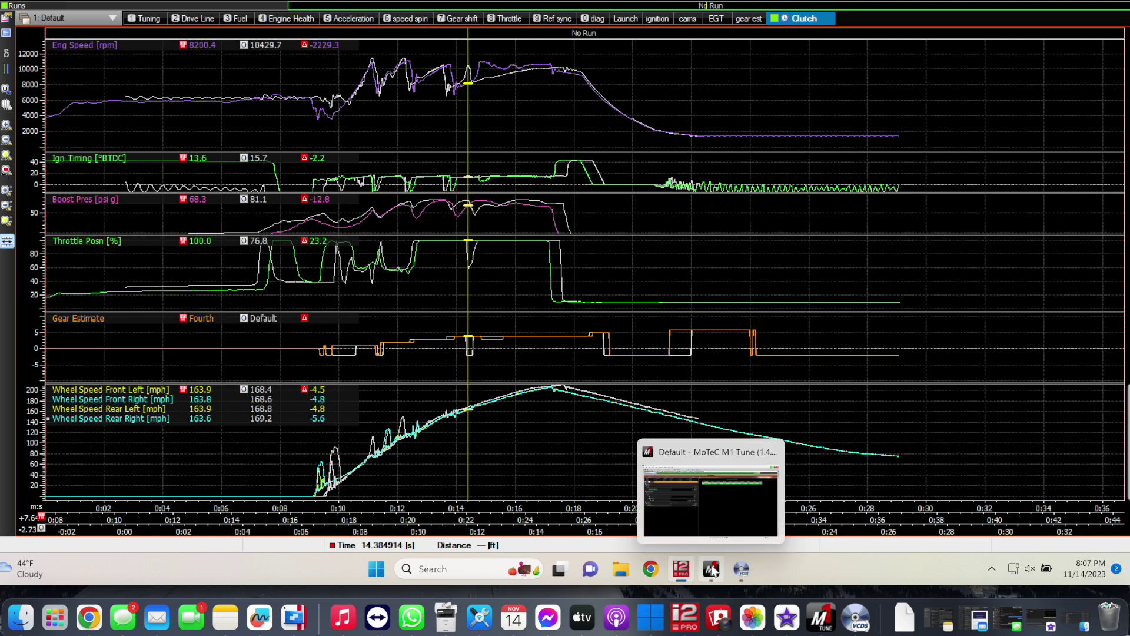
{"action": "left_click", "coordinate": [645, 439]}
{"action": "left_click", "coordinate": [146, 73]}
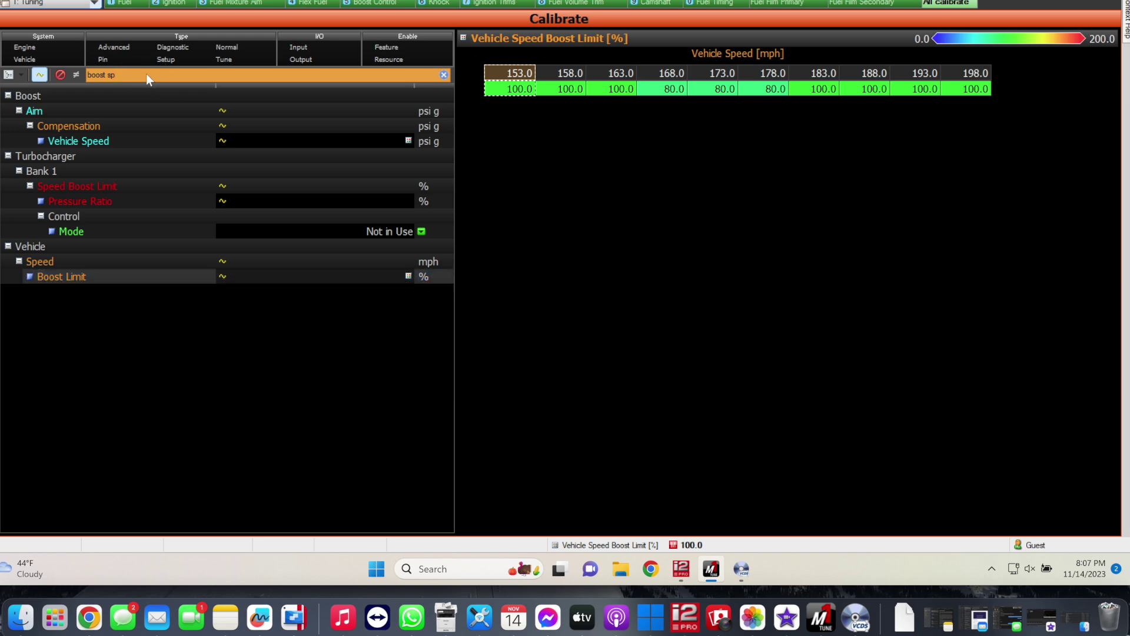
{"action": "key", "text": "BackSpace"}
{"action": "key", "text": "BackSpace"}
{"action": "key", "text": "BackSpace"}
{"action": "key", "text": "BackSpace"}
{"action": "key", "text": "BackSpace"}
{"action": "key", "text": "BackSpace"}
{"action": "key", "text": "BackSpace"}
{"action": "key", "text": "BackSpace"}
{"action": "type", "text": "th"}
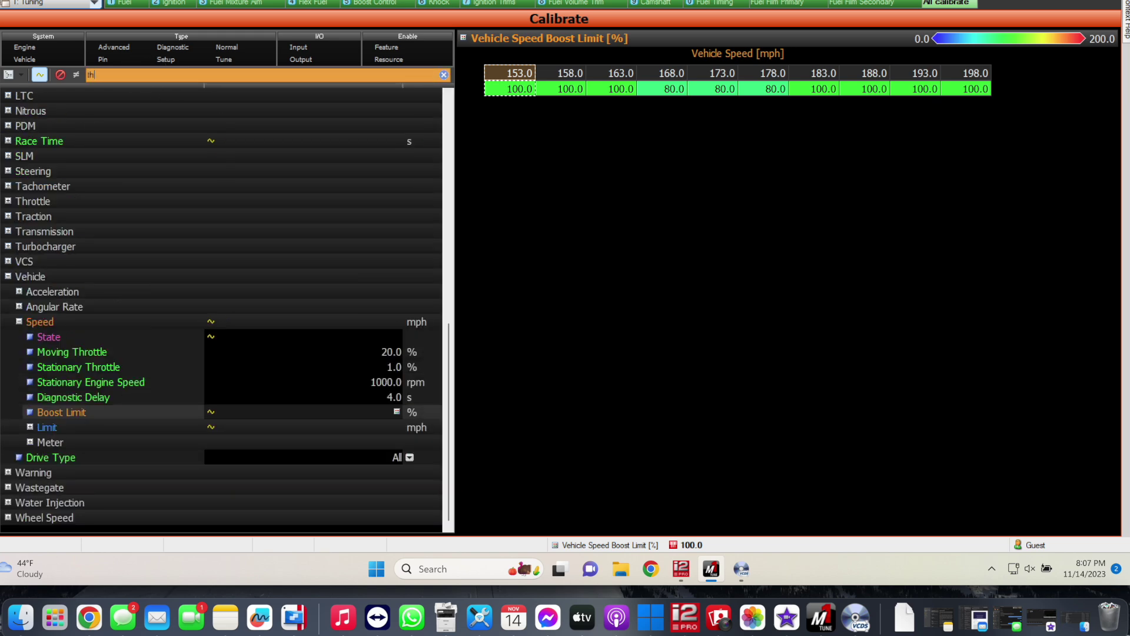
{"action": "type", "text": " gear"}
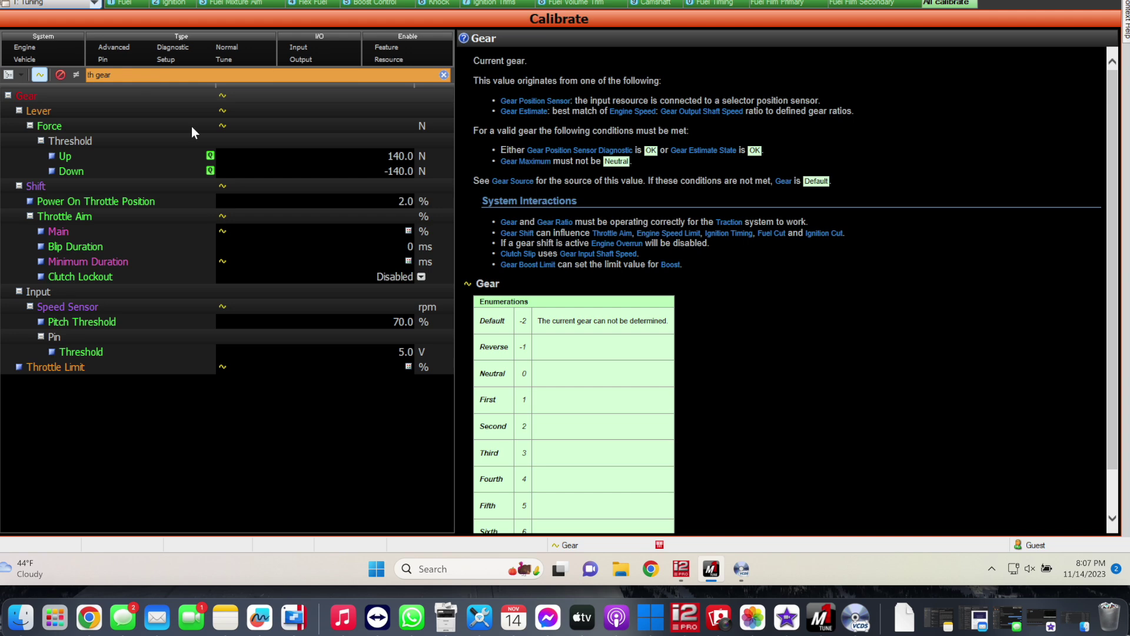
{"action": "left_click", "coordinate": [397, 354]}
{"action": "left_click", "coordinate": [392, 363]}
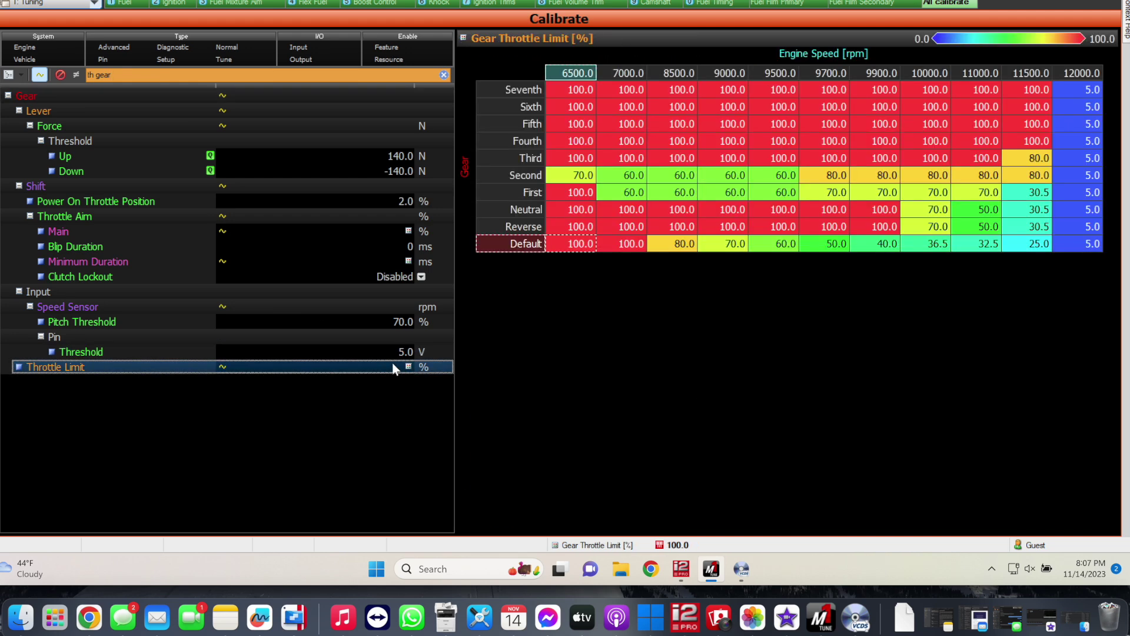
{"action": "left_click", "coordinate": [881, 244]}
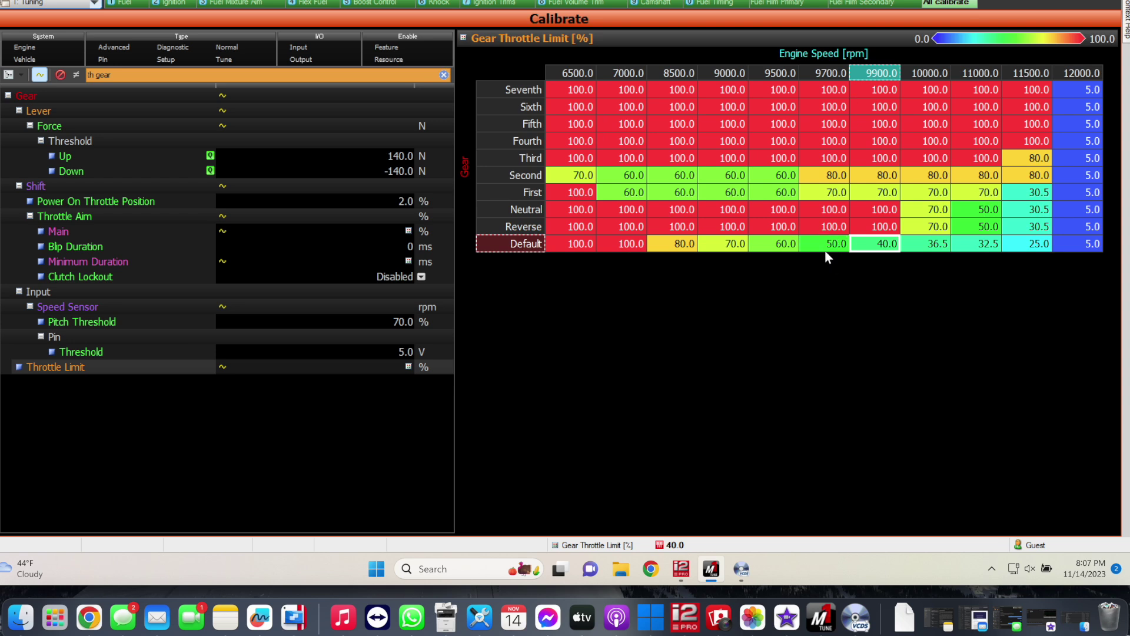
{"action": "left_click", "coordinate": [844, 251]}
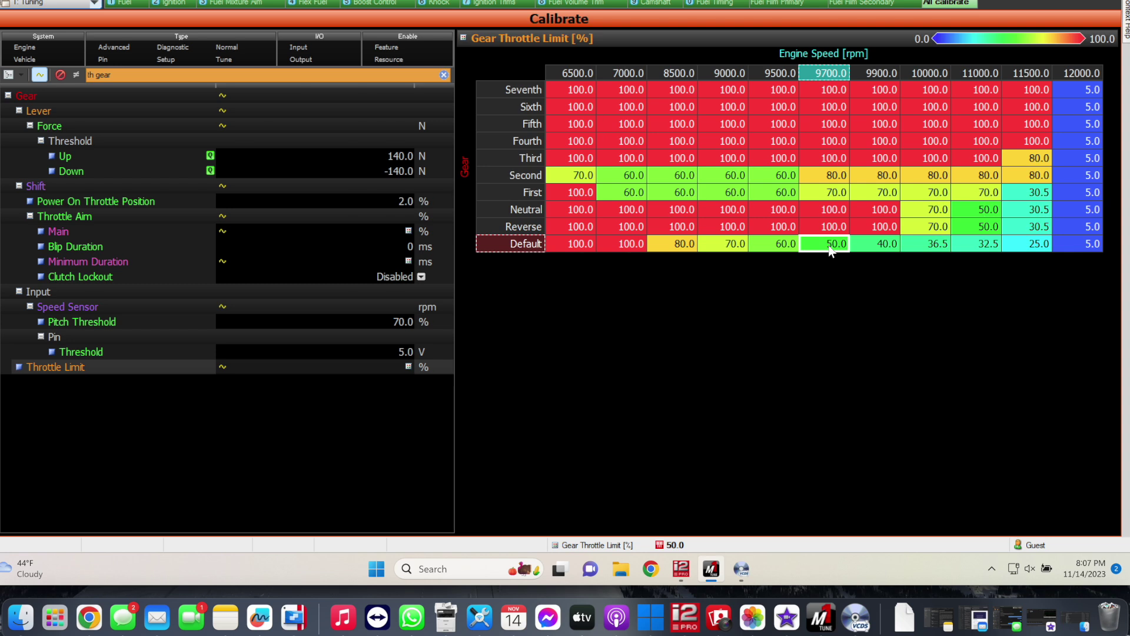
Step: Return to the i2 Pro log and compare both runs from the throttle dip to the main run's engine speed peak near 15 s
{"action": "mouse_move", "coordinate": [691, 568]}
{"action": "left_click", "coordinate": [682, 569]}
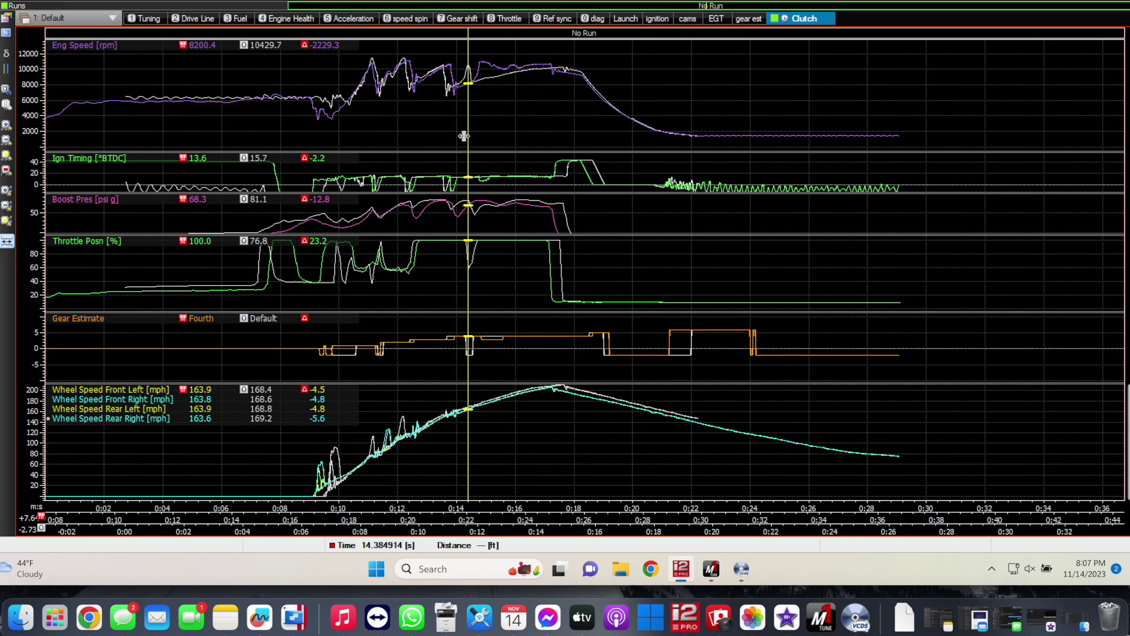
{"action": "left_click_drag", "start_coordinate": [458, 138], "coordinate": [471, 141]}
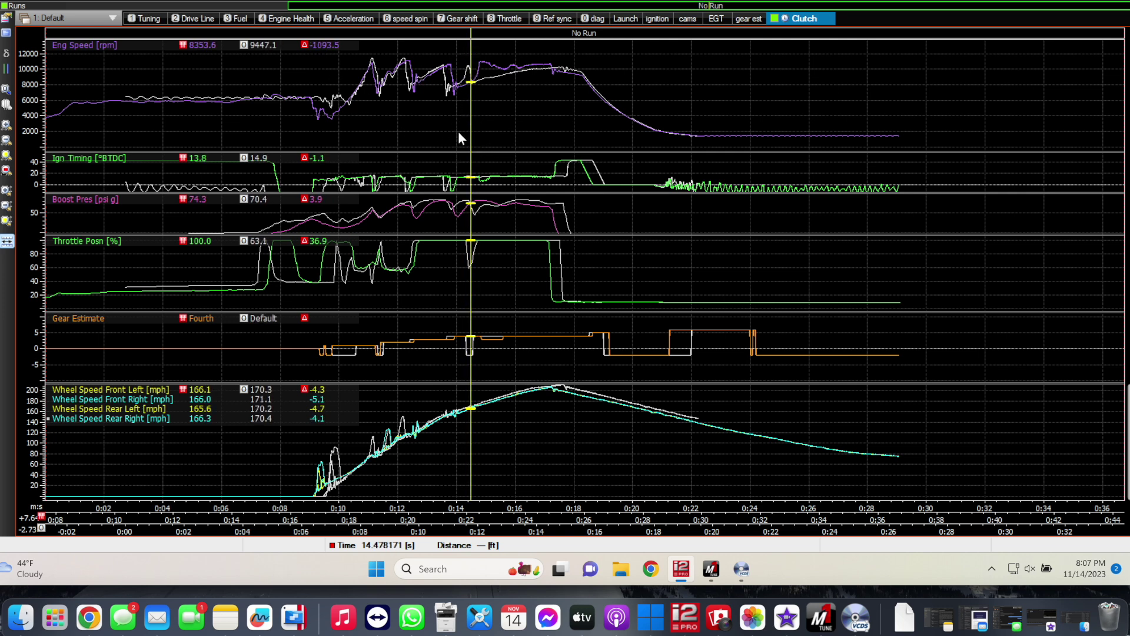
{"action": "left_click_drag", "start_coordinate": [458, 131], "coordinate": [486, 163]}
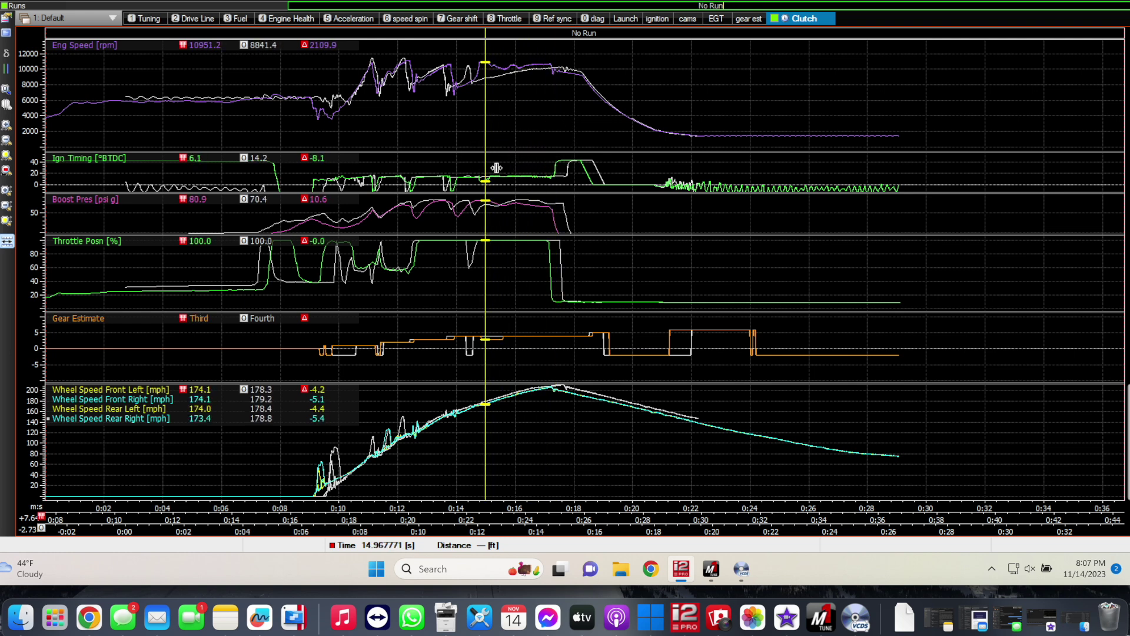
Step: Switch to Photos and open the 12-second in-car video from Favorites for playback
{"action": "left_click", "coordinate": [753, 617]}
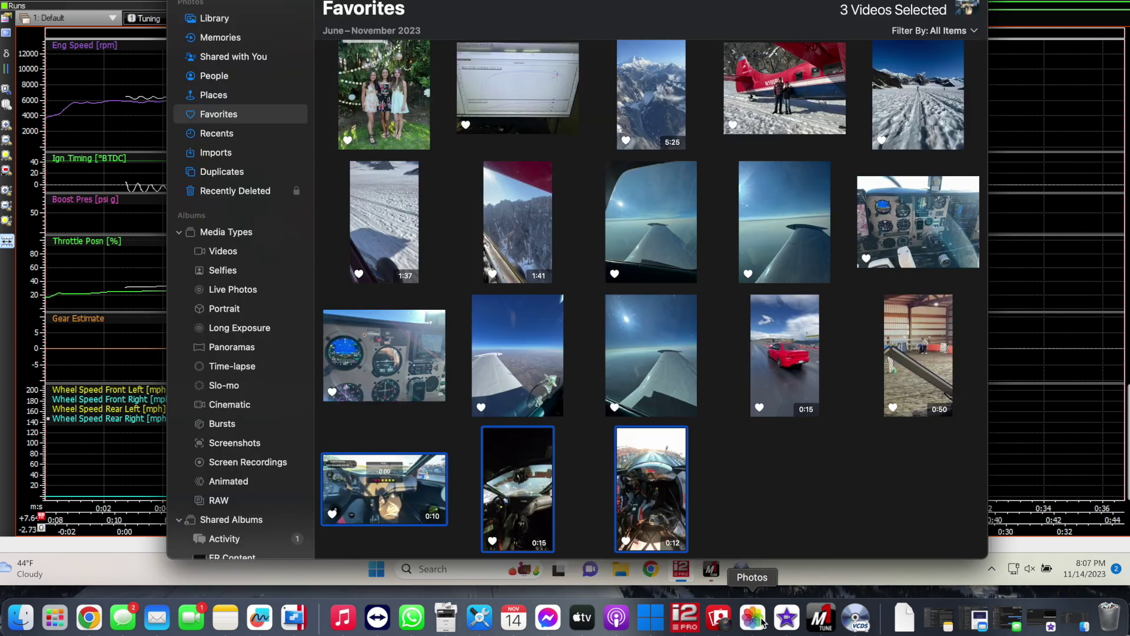
{"action": "double_click", "coordinate": [653, 460]}
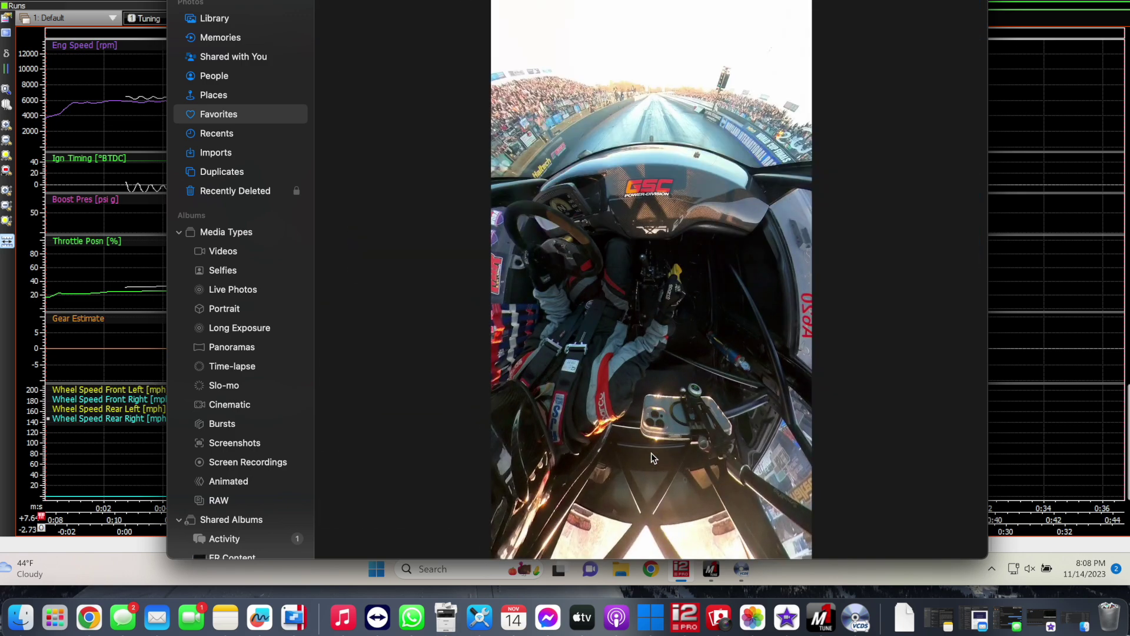
{"action": "left_click", "coordinate": [653, 459]}
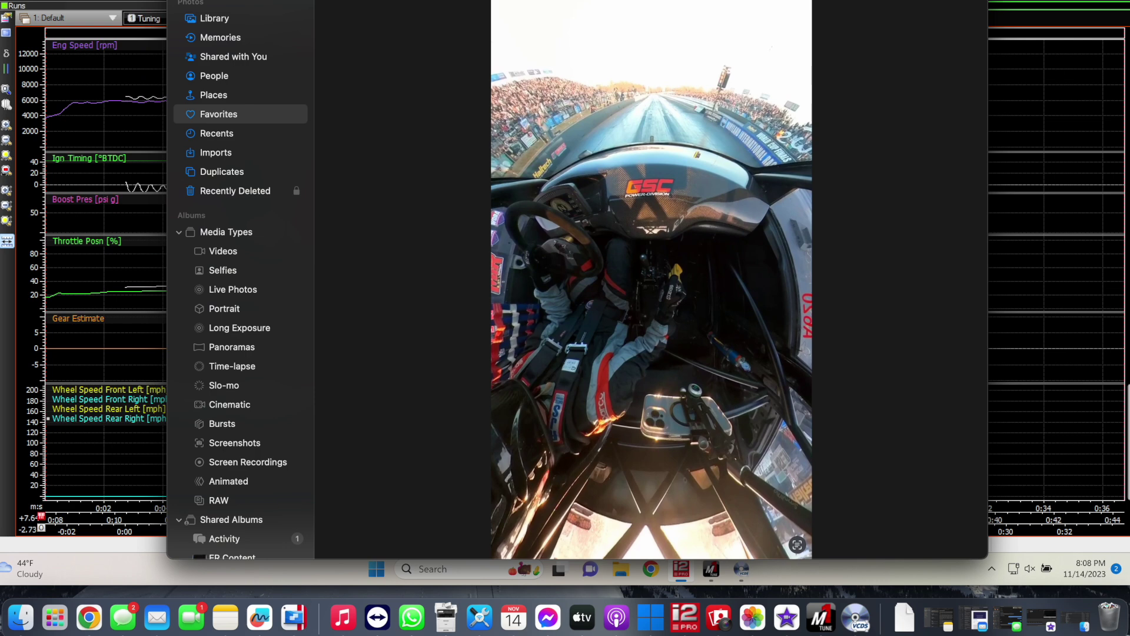
Step: Minimise the in-car video and return to the i2 Pro log to compare both runs just before the throttle dip, around 14.3 s
{"action": "mouse_move", "coordinate": [203, 0]}
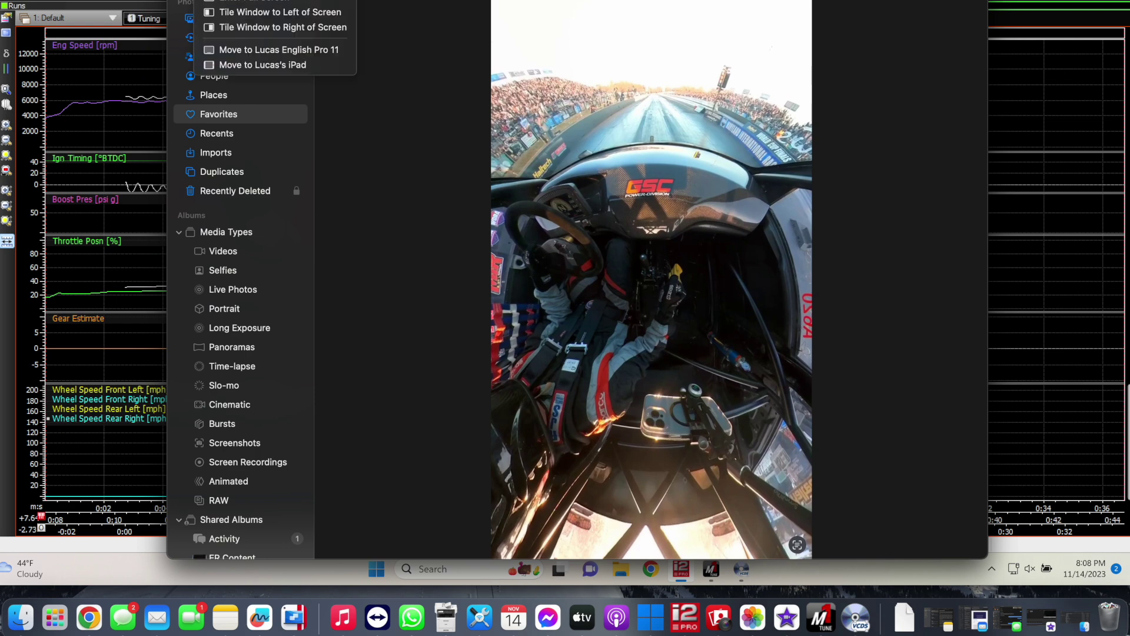
{"action": "key", "text": "super+m"}
{"action": "mouse_move", "coordinate": [681, 569]}
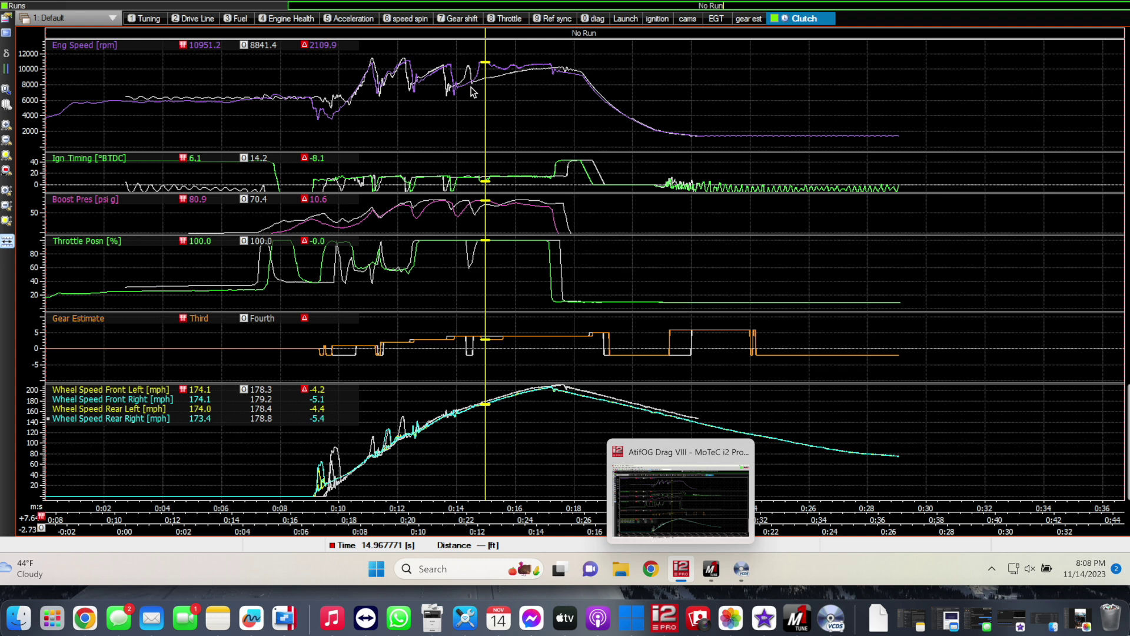
{"action": "left_click", "coordinate": [465, 114]}
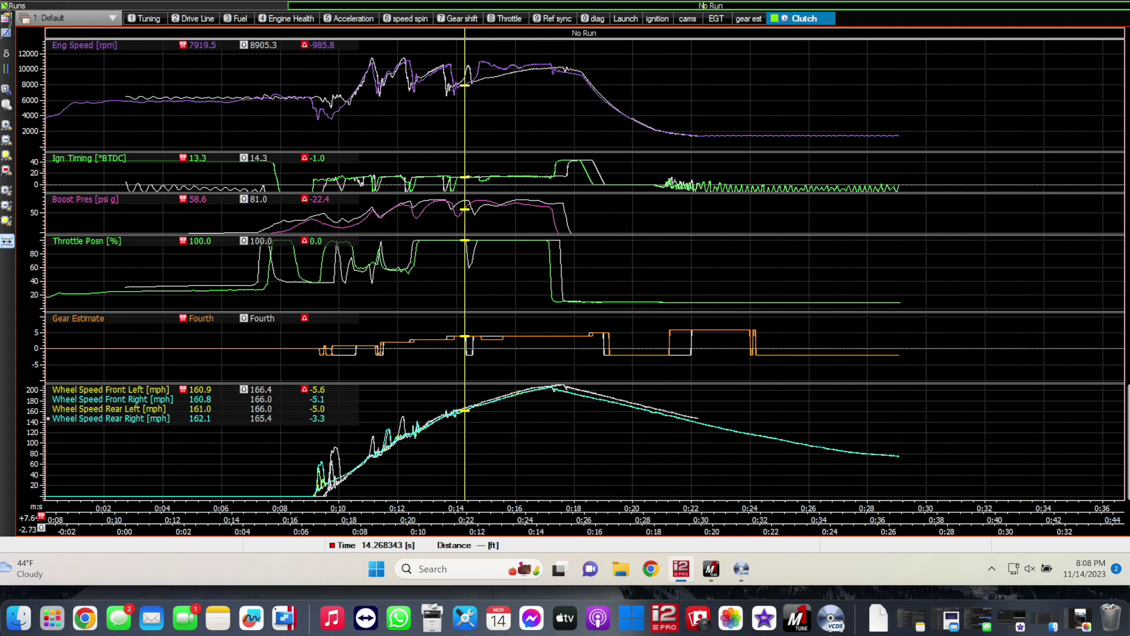
Step: Remove the 11/4/2023 dyno run from the comparison and inspect the remaining run from its throttle dip, about 14.5 s, to about 16.8 s
{"action": "mouse_move", "coordinate": [12, 6]}
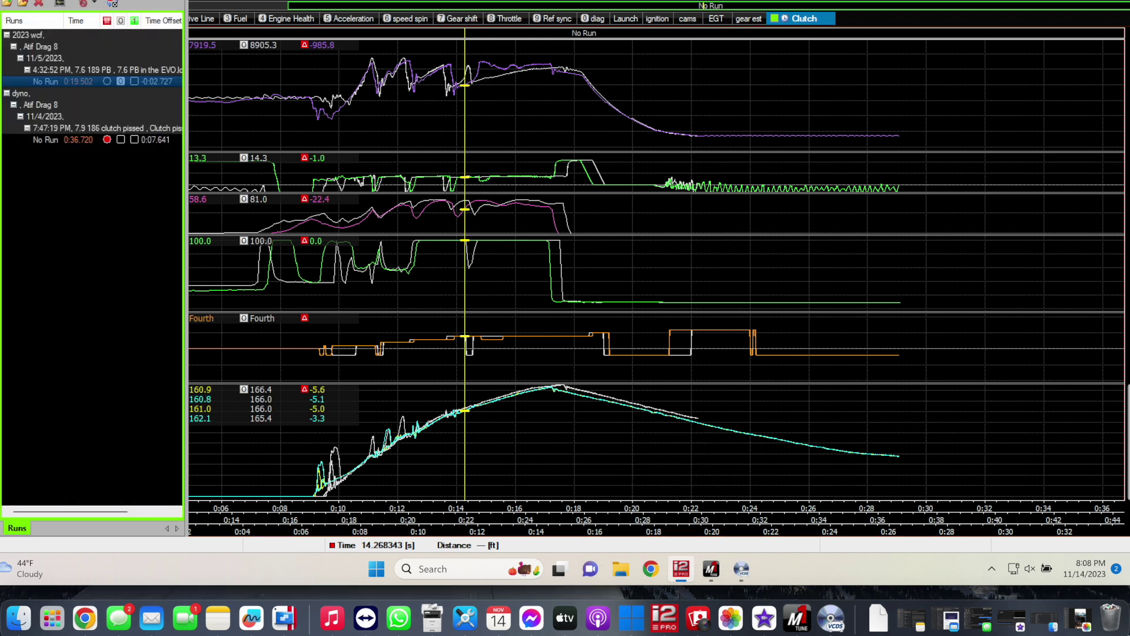
{"action": "left_click", "coordinate": [106, 139]}
{"action": "left_click_drag", "start_coordinate": [746, 112], "coordinate": [823, 122]}
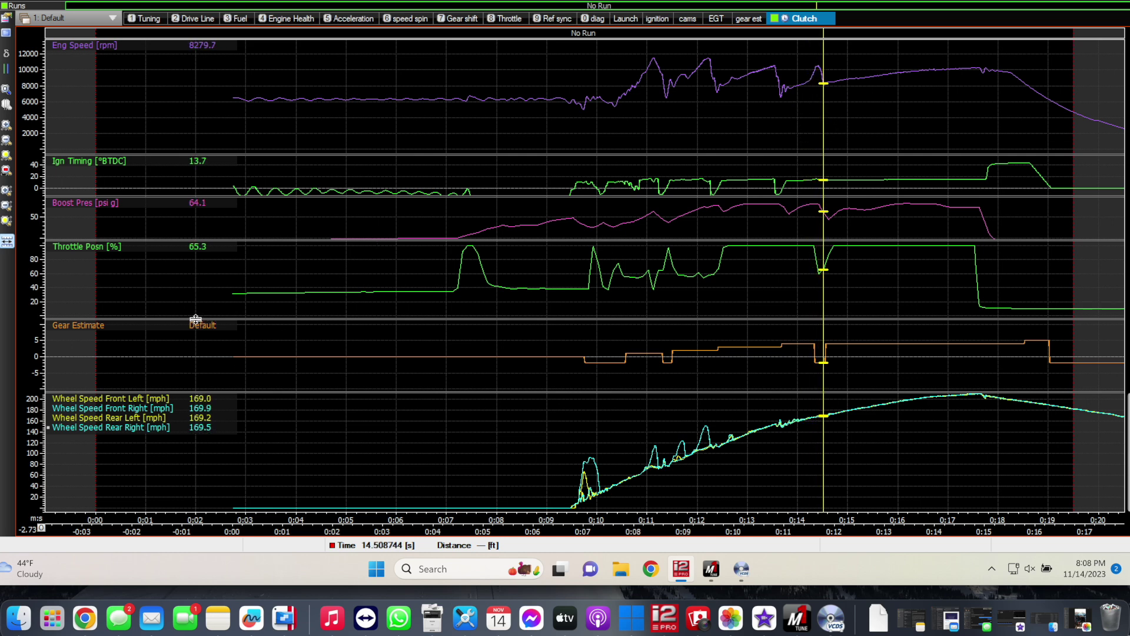
{"action": "left_click_drag", "start_coordinate": [780, 285], "coordinate": [938, 305]}
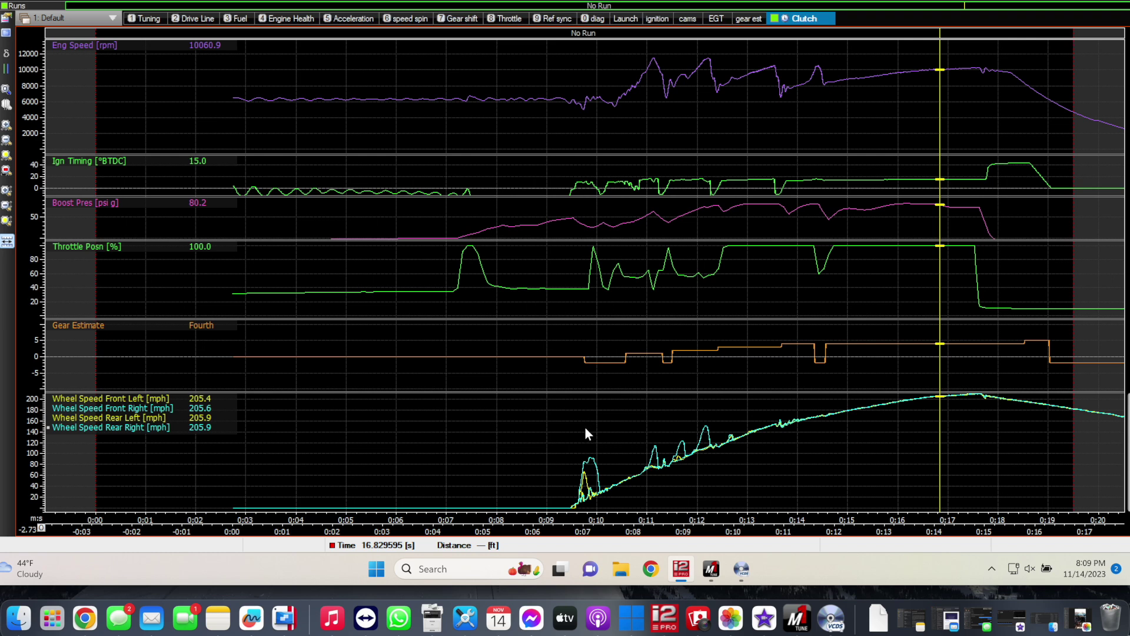
Step: Examine the launch wheel spin between about 9.7 and 10.0 s against engine speed and throttle position
{"action": "left_click_drag", "start_coordinate": [558, 440], "coordinate": [597, 444]}
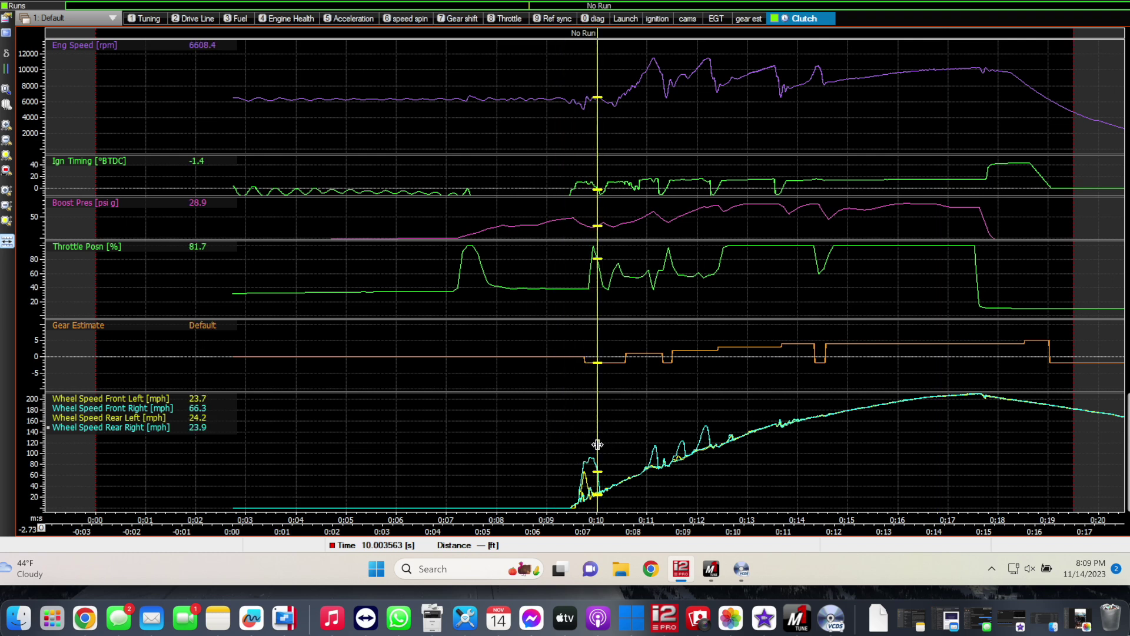
{"action": "scroll", "coordinate": [598, 444], "scroll_direction": "up", "scroll_amount": 5}
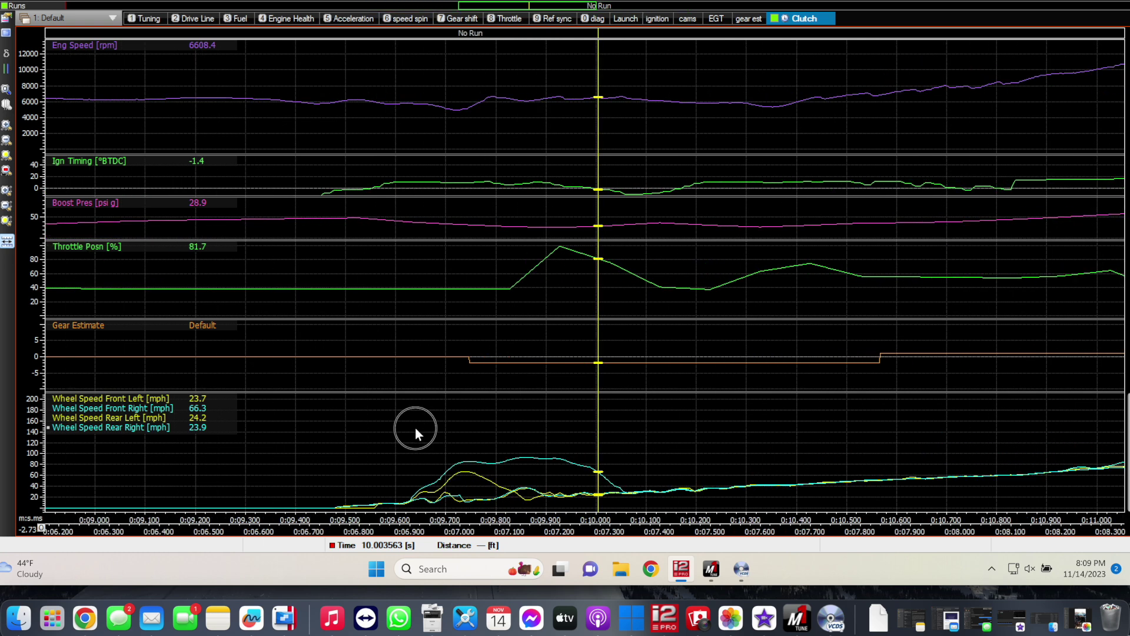
{"action": "left_click_drag", "start_coordinate": [416, 426], "coordinate": [467, 426]}
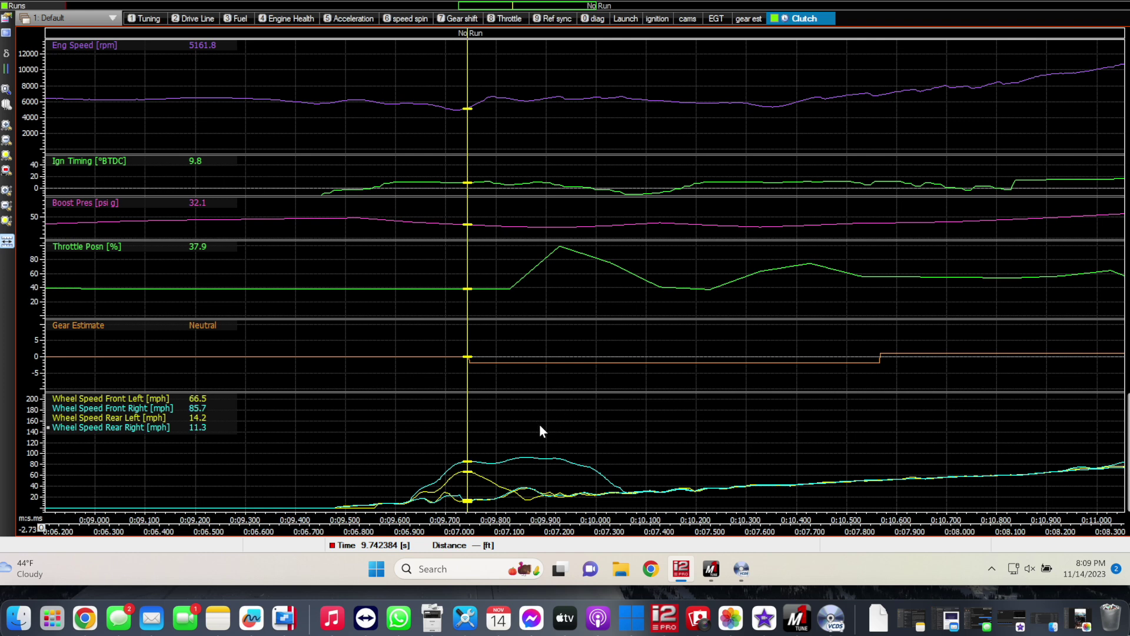
{"action": "left_click", "coordinate": [506, 426]}
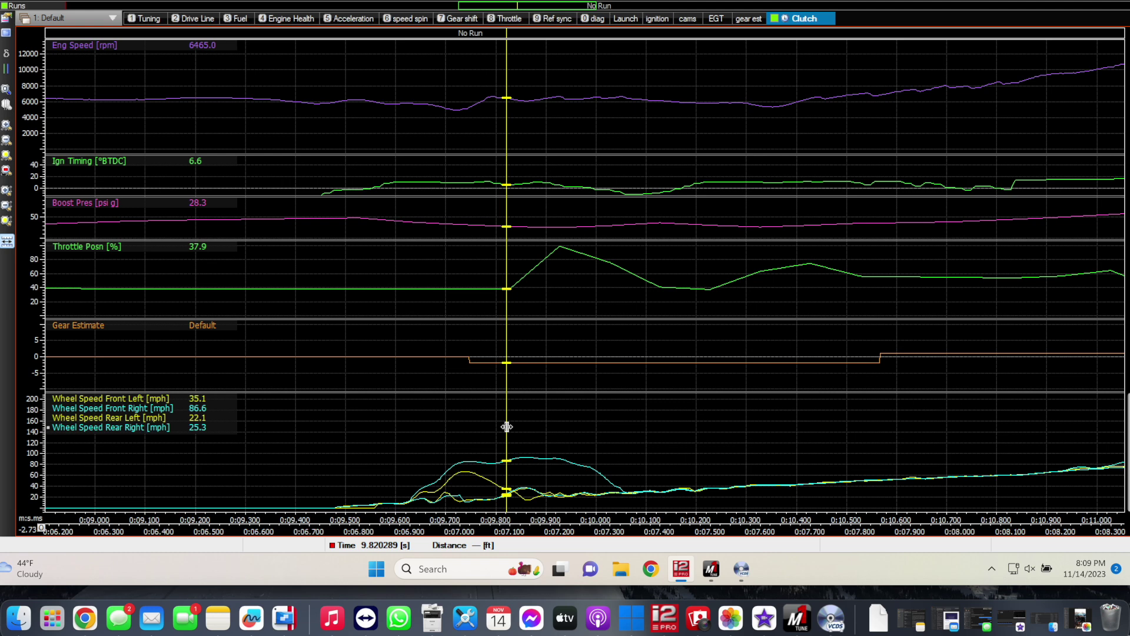
Step: Examine the front-right wheel speed spikes in first and second gear, near 11.1 and 12.1 s, and continue into third around 12.7 s
{"action": "scroll", "coordinate": [506, 426], "scroll_direction": "down", "scroll_amount": 5}
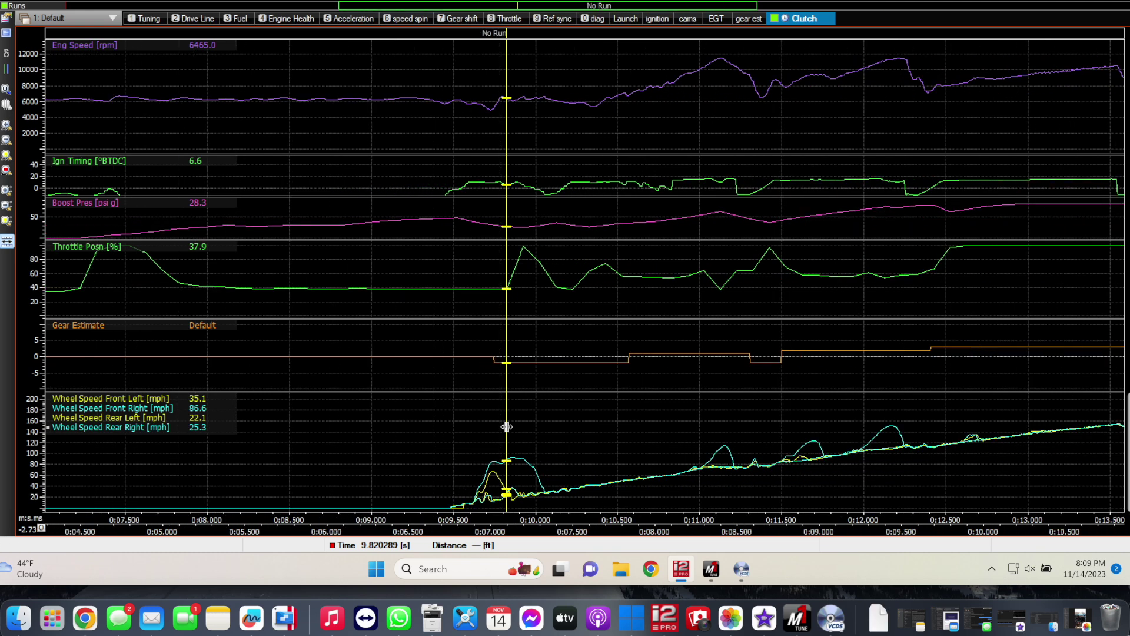
{"action": "left_click_drag", "start_coordinate": [697, 448], "coordinate": [883, 448]}
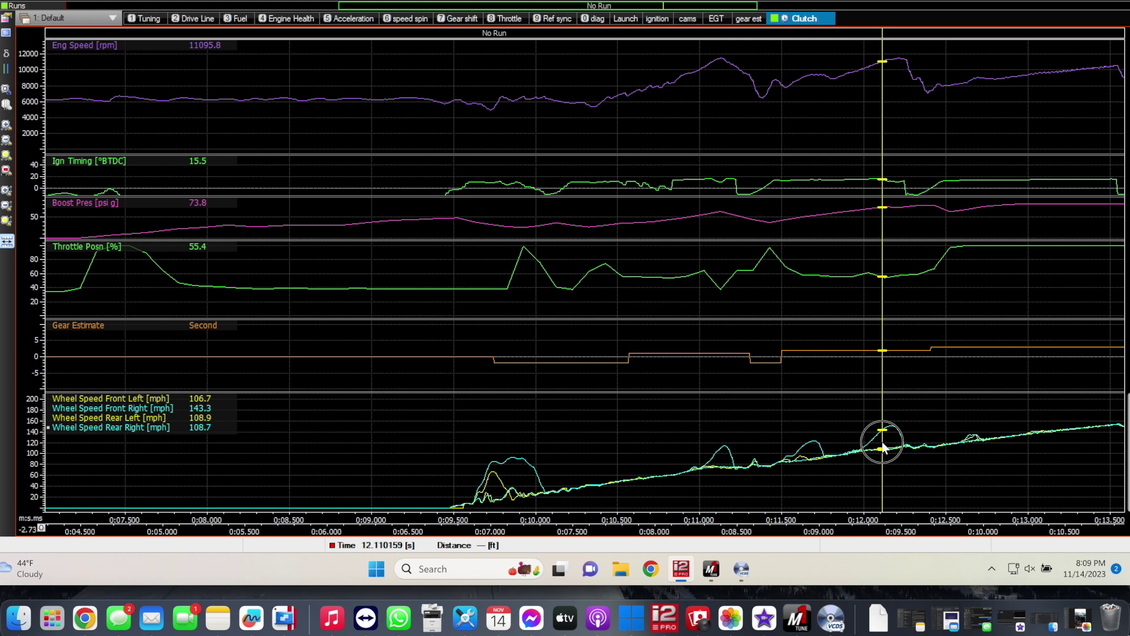
{"action": "left_click_drag", "start_coordinate": [883, 447], "coordinate": [882, 442]}
{"action": "left_click_drag", "start_coordinate": [997, 517], "coordinate": [854, 523]}
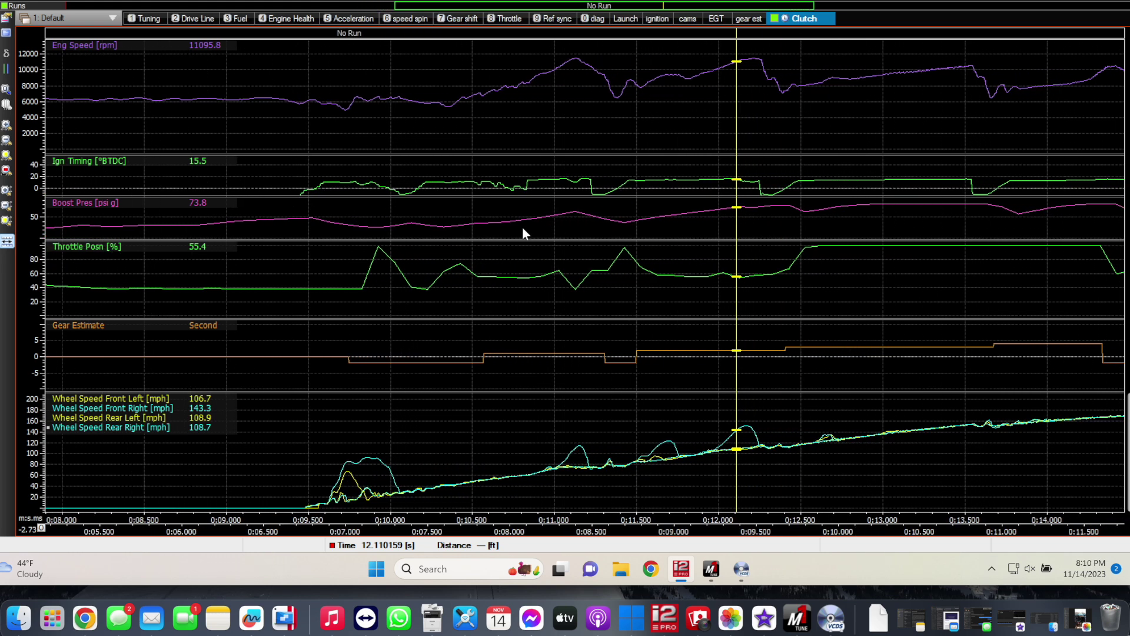
{"action": "left_click_drag", "start_coordinate": [521, 228], "coordinate": [575, 230]}
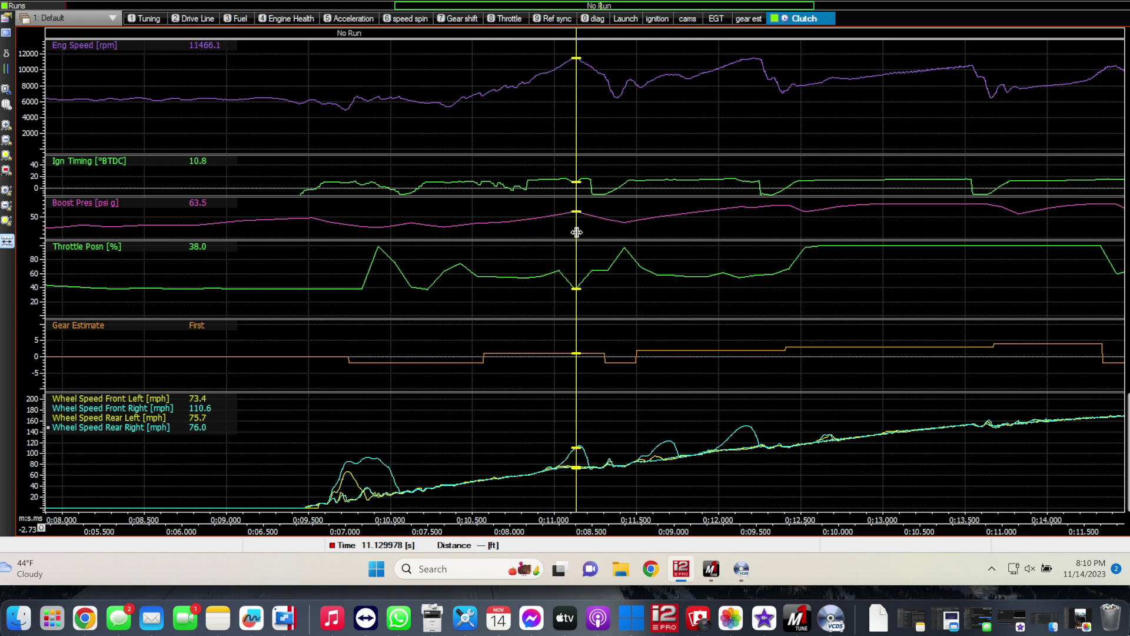
{"action": "left_click_drag", "start_coordinate": [534, 296], "coordinate": [833, 302]}
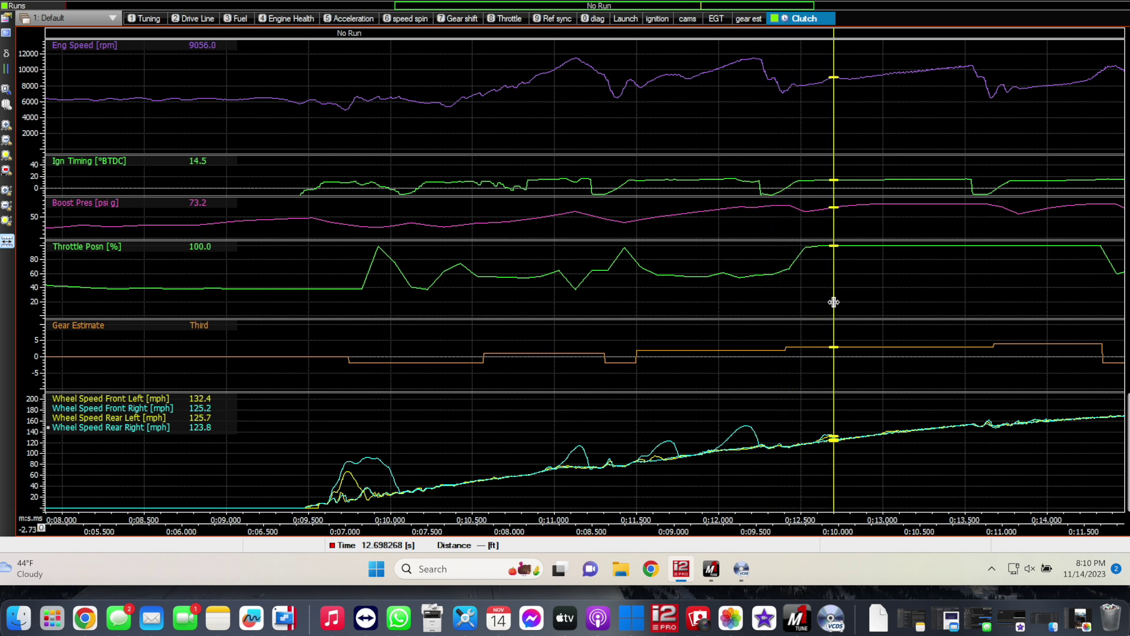
Step: Trace boost pressure and throttle position through the third-to-fourth shift, from about 13.2 s to the throttle recovery near 14.7 s
{"action": "scroll", "coordinate": [834, 302], "scroll_direction": "down", "scroll_amount": 4}
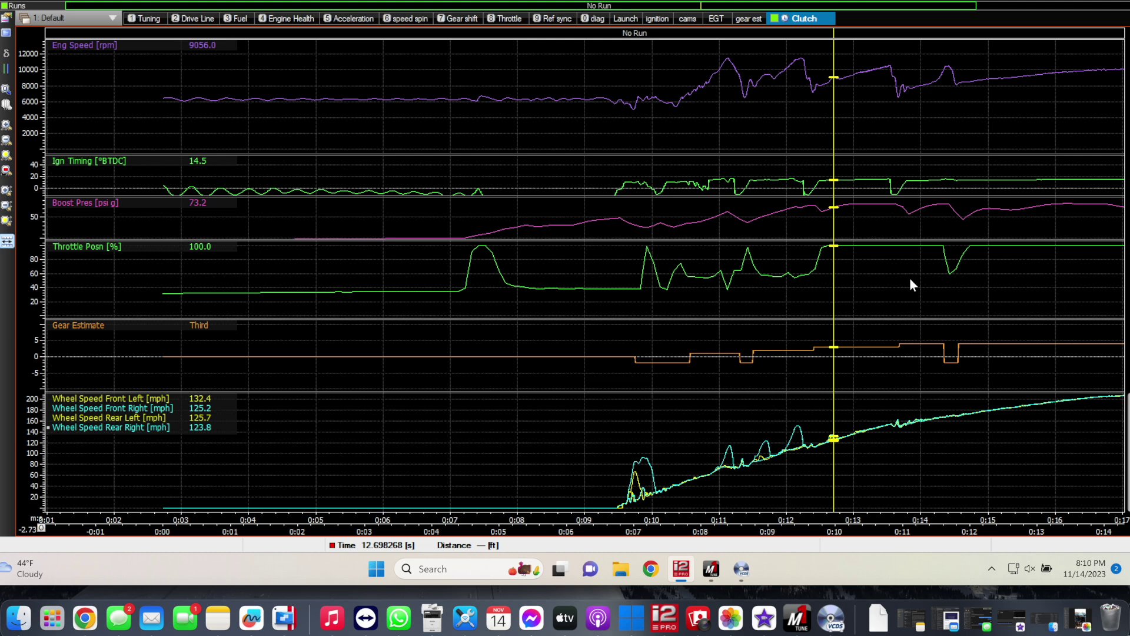
{"action": "mouse_move", "coordinate": [864, 214]}
{"action": "left_mouse_down"}
{"action": "mouse_move", "coordinate": [912, 221]}
{"action": "mouse_move", "coordinate": [871, 221]}
{"action": "left_mouse_up"}
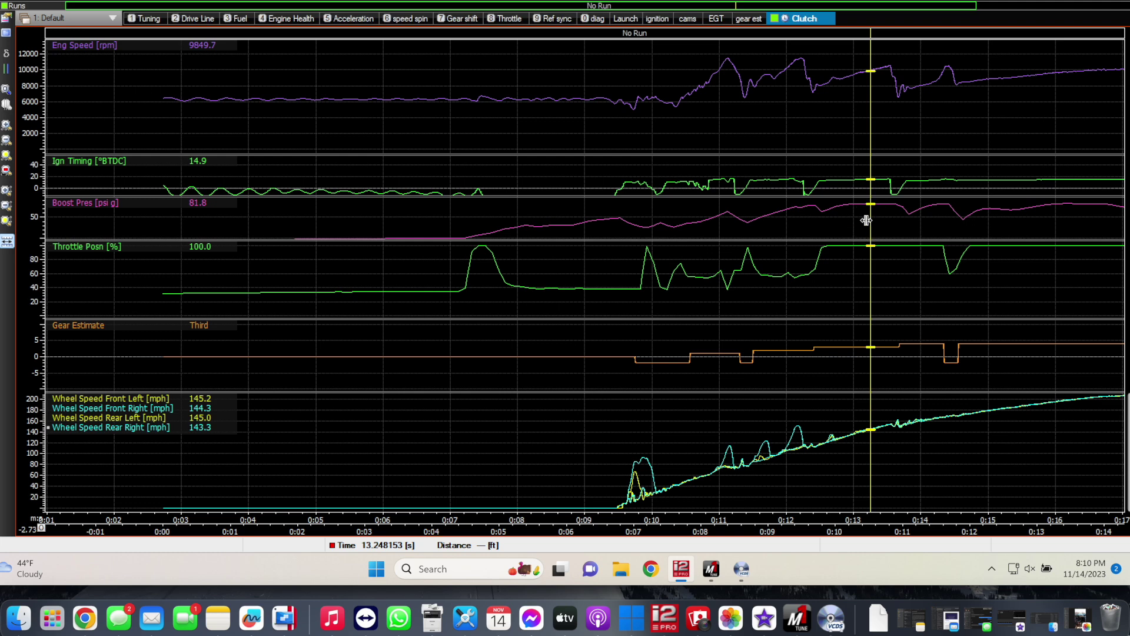
{"action": "left_click_drag", "start_coordinate": [892, 221], "coordinate": [968, 237]}
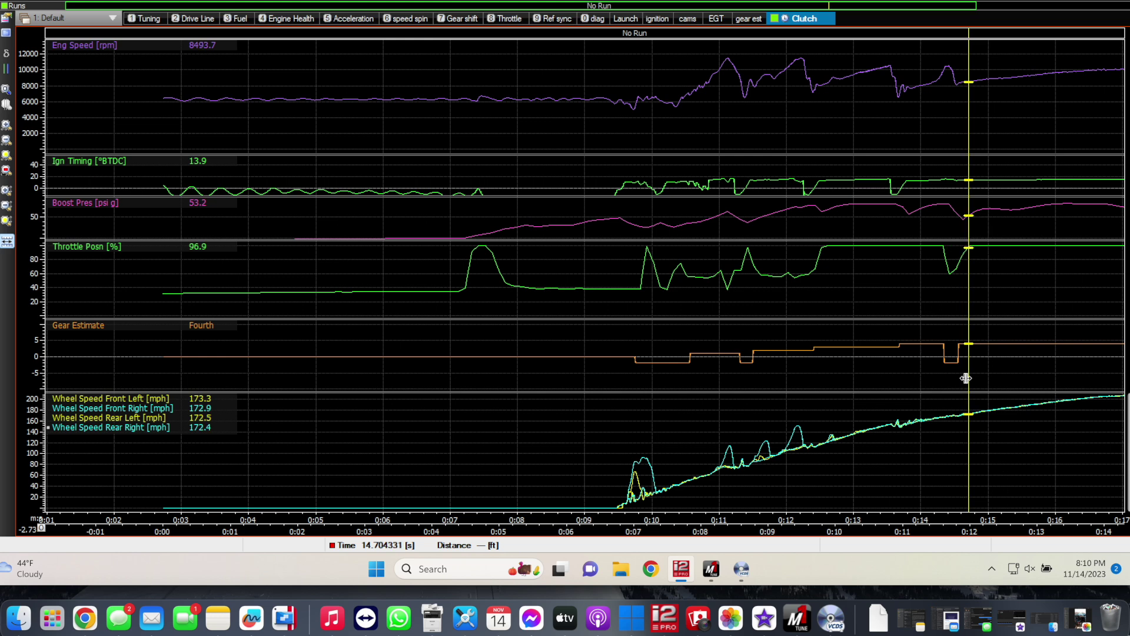
{"action": "left_click_drag", "start_coordinate": [982, 524], "coordinate": [770, 530]}
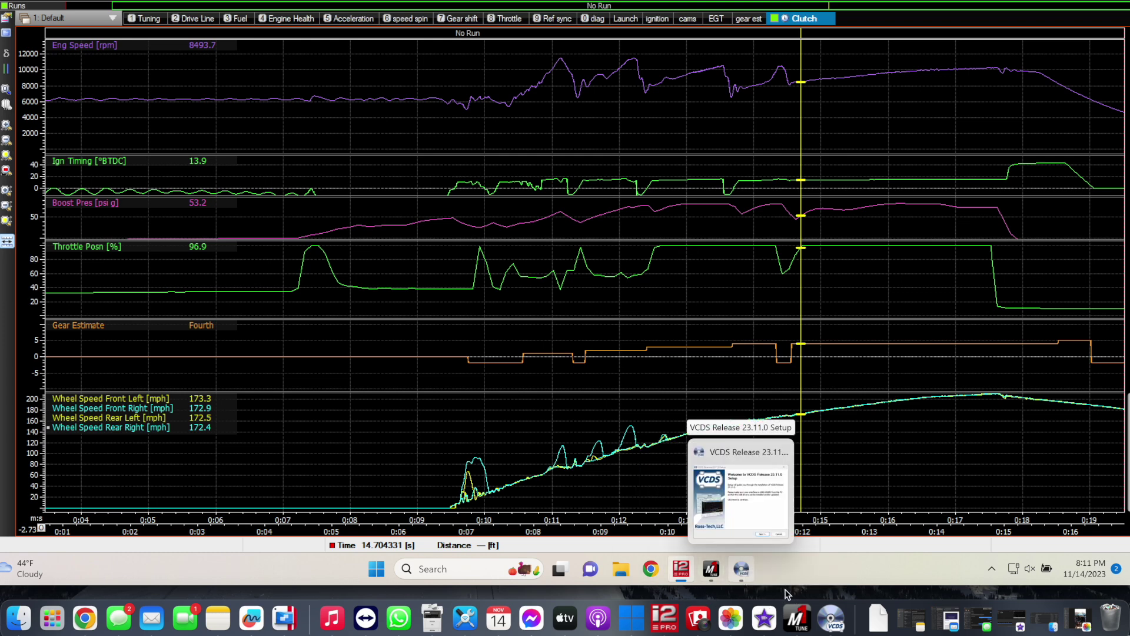
Step: Switch to Photos, play the 10-second dragy in-car video from Favorites, and return to the Favorites grid
{"action": "left_click", "coordinate": [730, 618]}
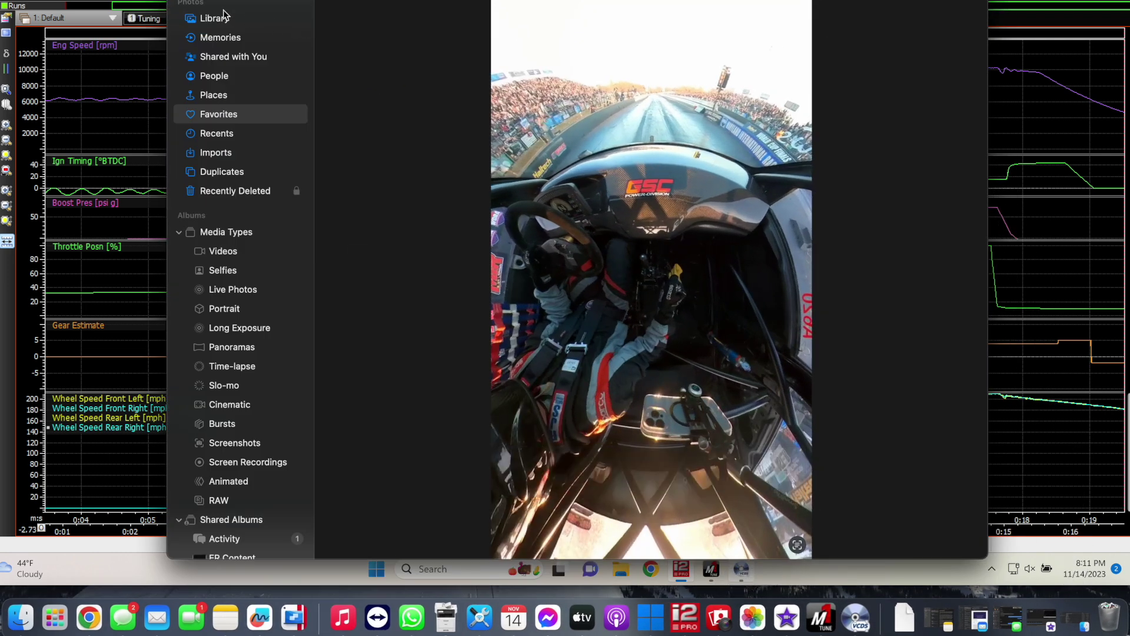
{"action": "left_click", "coordinate": [223, 115]}
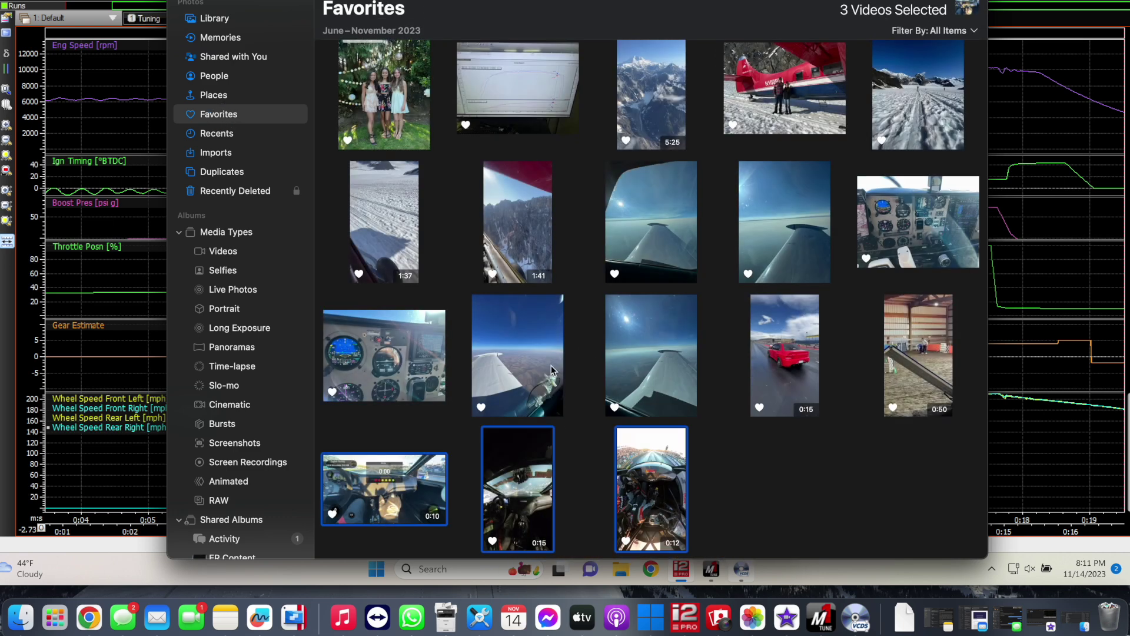
{"action": "double_click", "coordinate": [399, 497]}
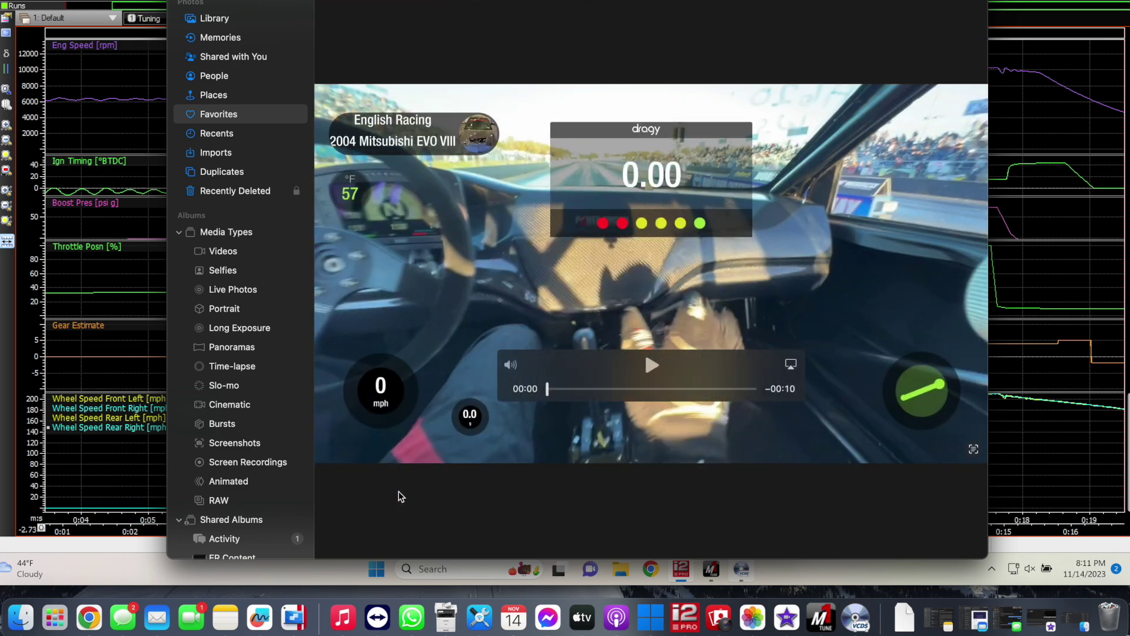
{"action": "left_click", "coordinate": [653, 366]}
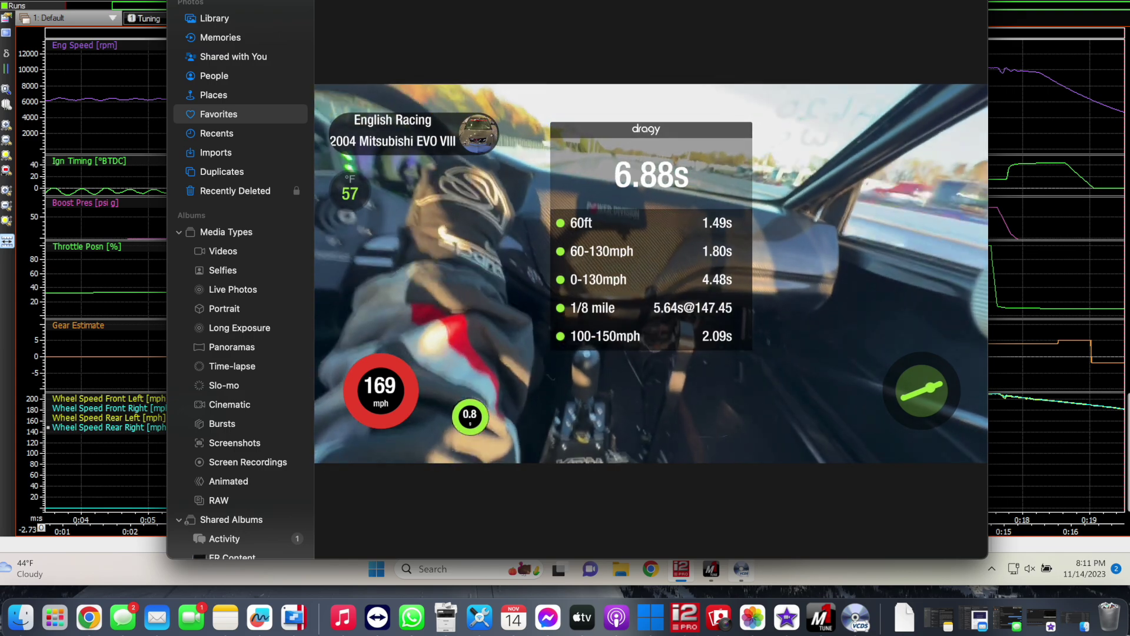
{"action": "key", "text": "Escape"}
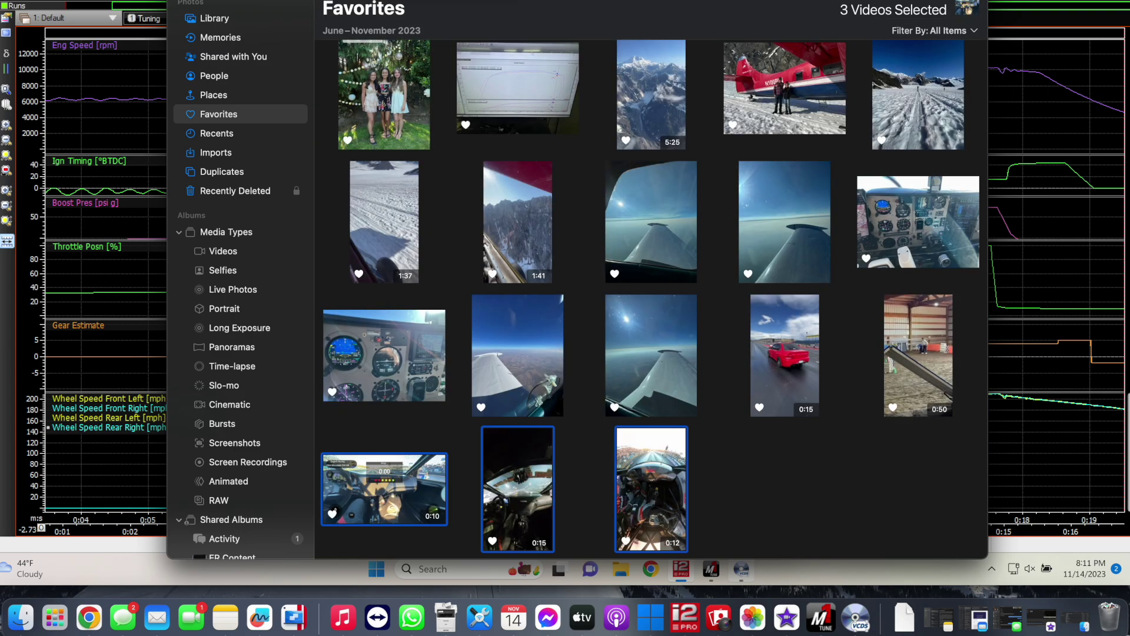
Step: Play the 15-second night in-car video, review the 12-second daytime one, and return to the Favorites grid
{"action": "double_click", "coordinate": [514, 486]}
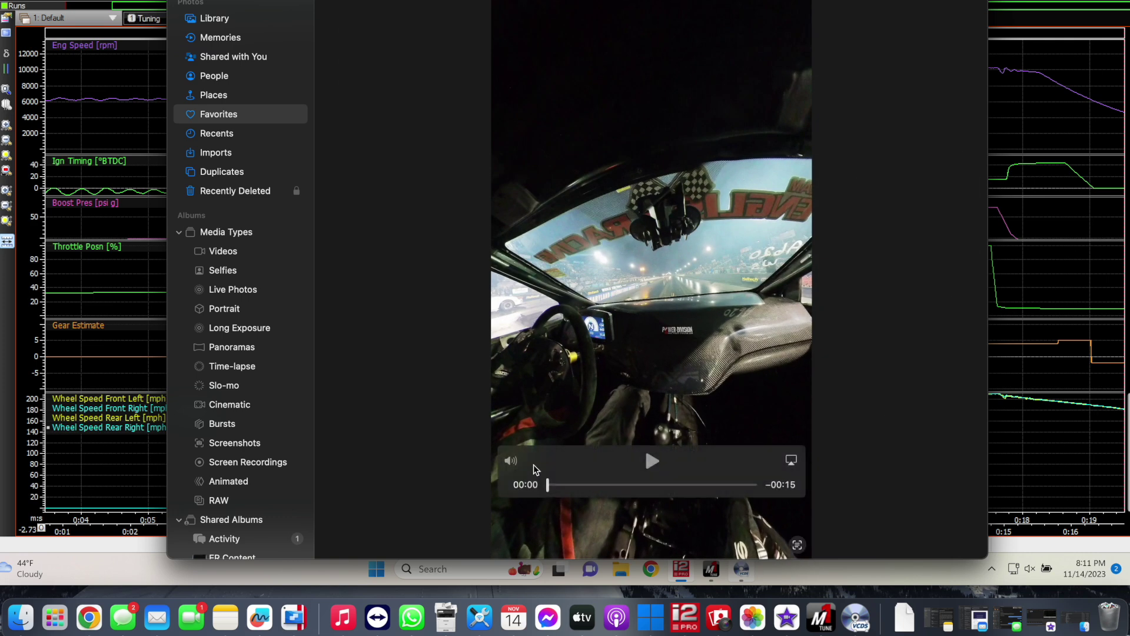
{"action": "left_click", "coordinate": [653, 461]}
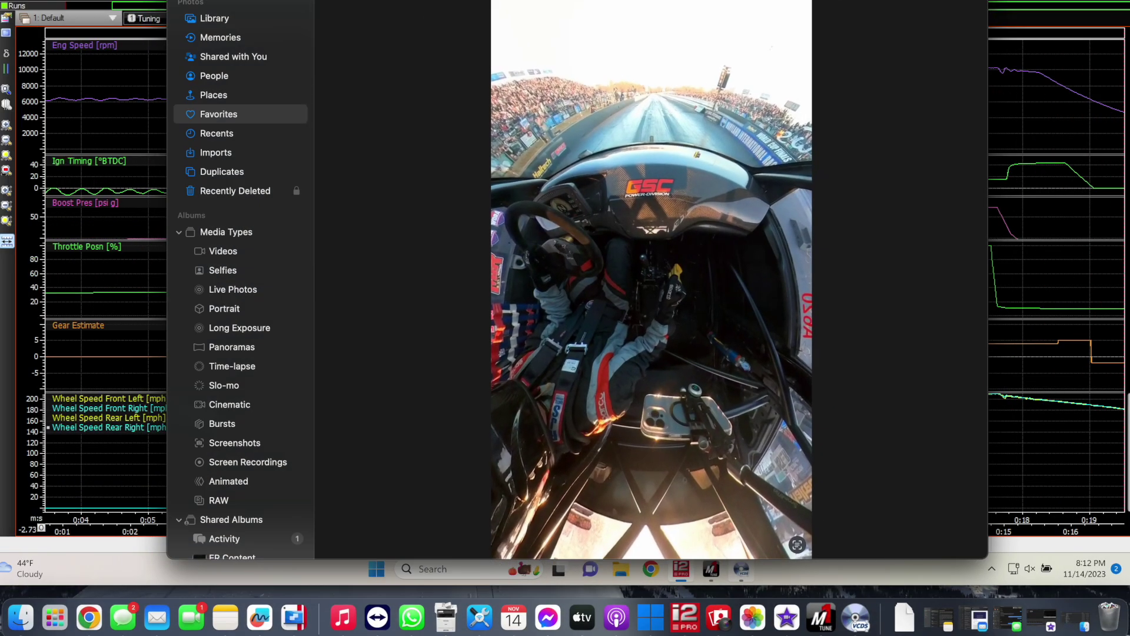
{"action": "key", "text": "Escape"}
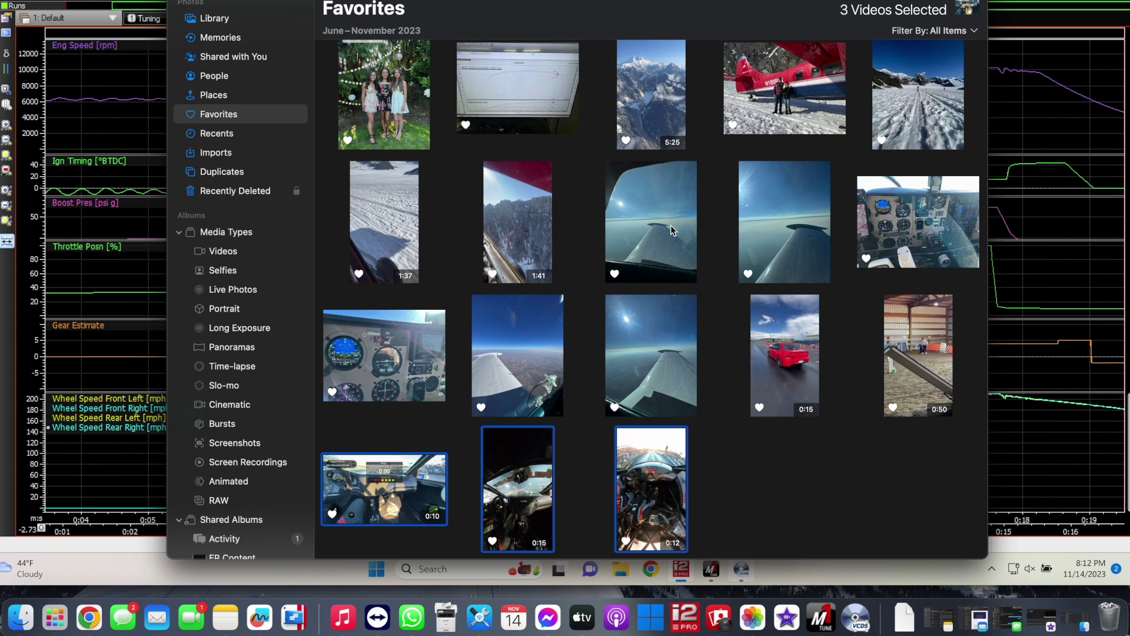